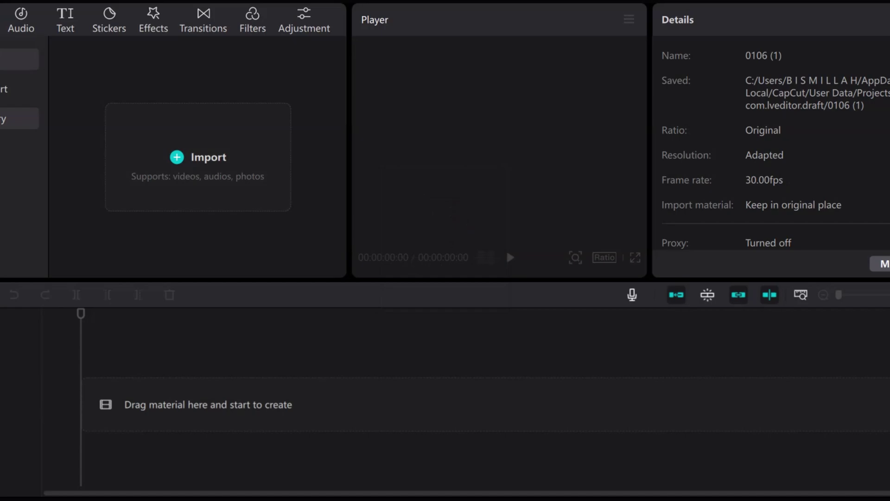
# - Add a default text clip reading "welcome to my youtube channel." and scale it down to fit inside the frame
pyautogui.click(65, 21)
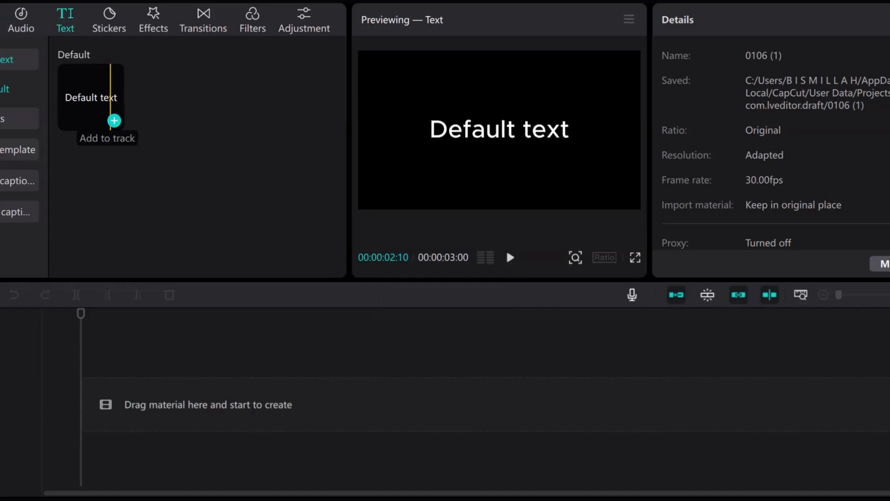
pyautogui.click(114, 121)
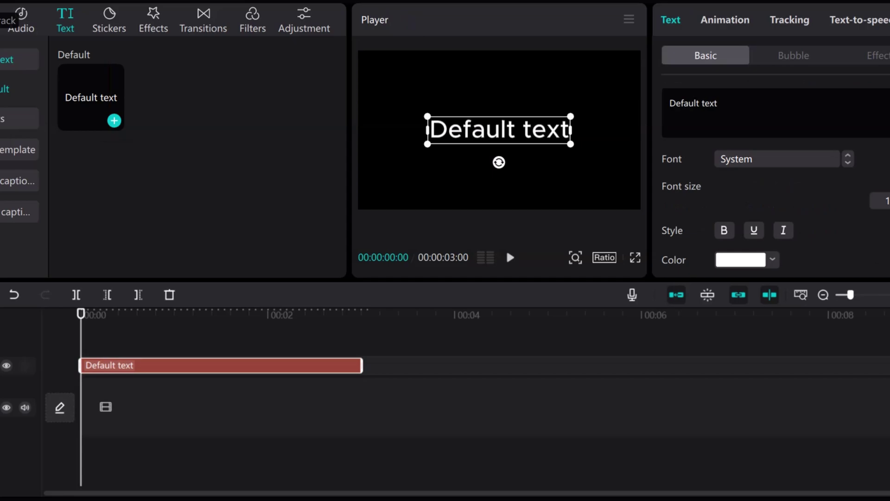
pyautogui.write('w')
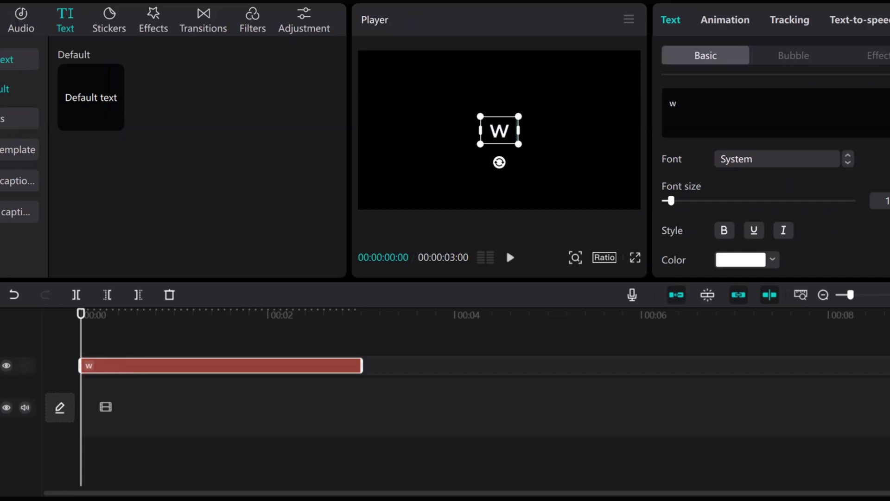
pyautogui.write('elcome')
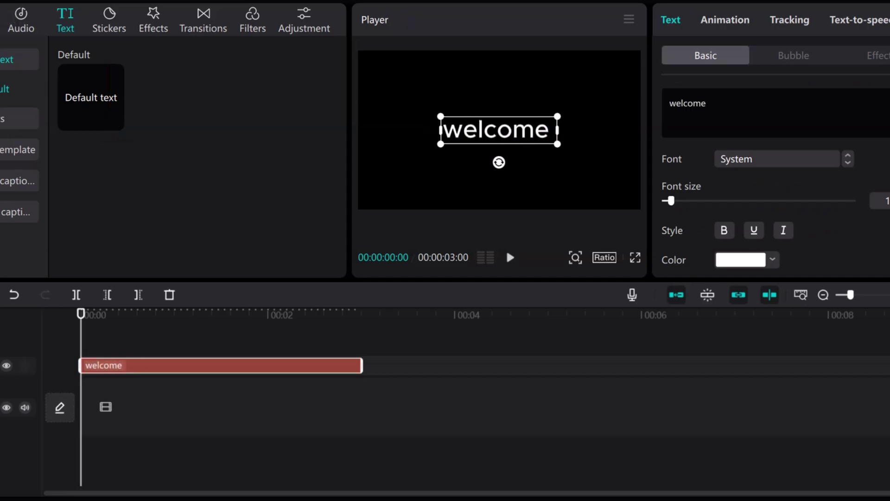
pyautogui.write(' to my')
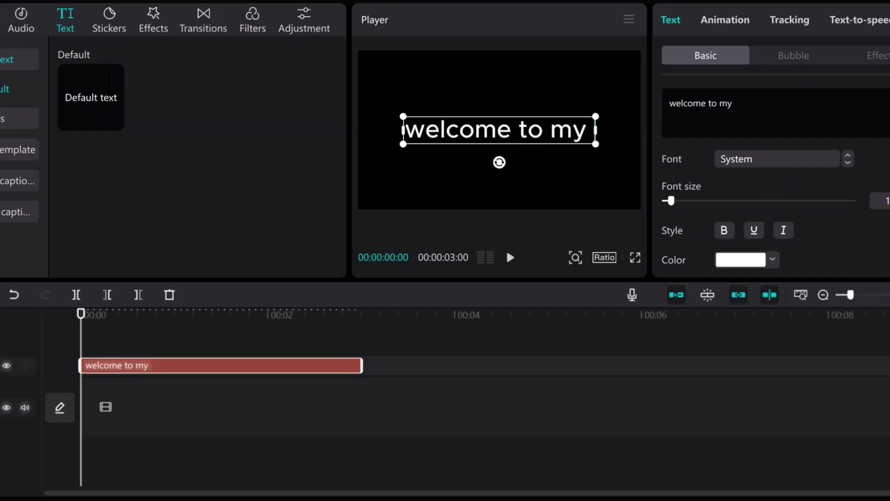
pyautogui.write(' youtube channel.')
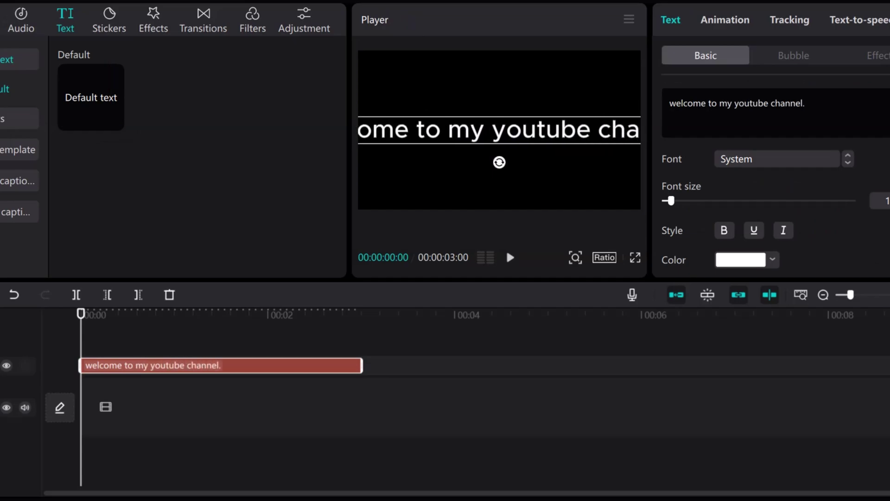
pyautogui.moveTo(438, 119); pyautogui.dragTo(499, 139)
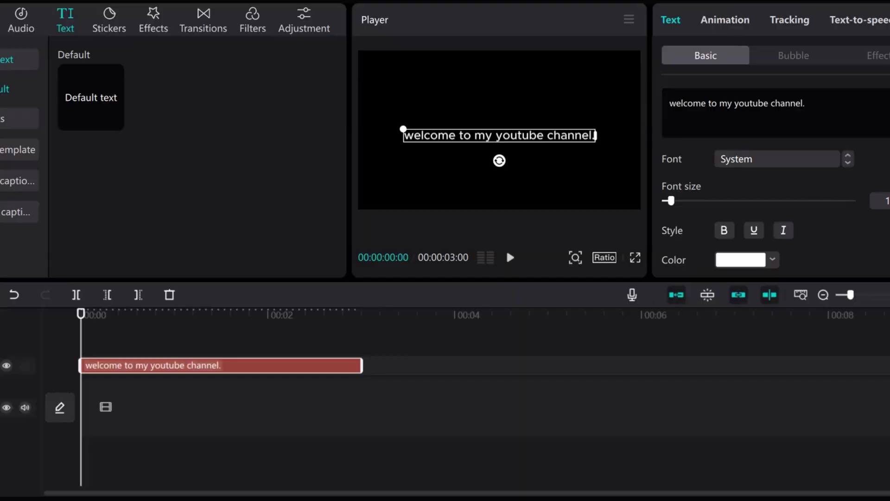
# - Generate text-to-speech audio for the text clip with the British Male voice and play it back
pyautogui.click(861, 20)
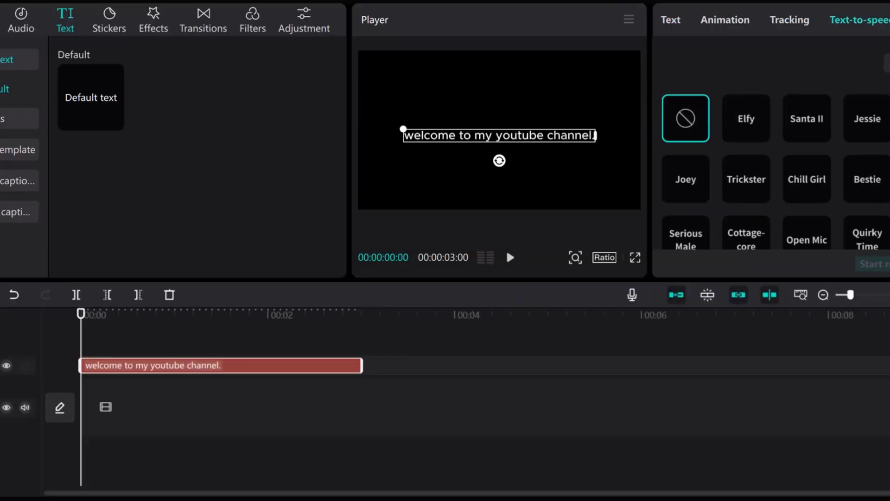
pyautogui.scroll(-10, 777, 171)
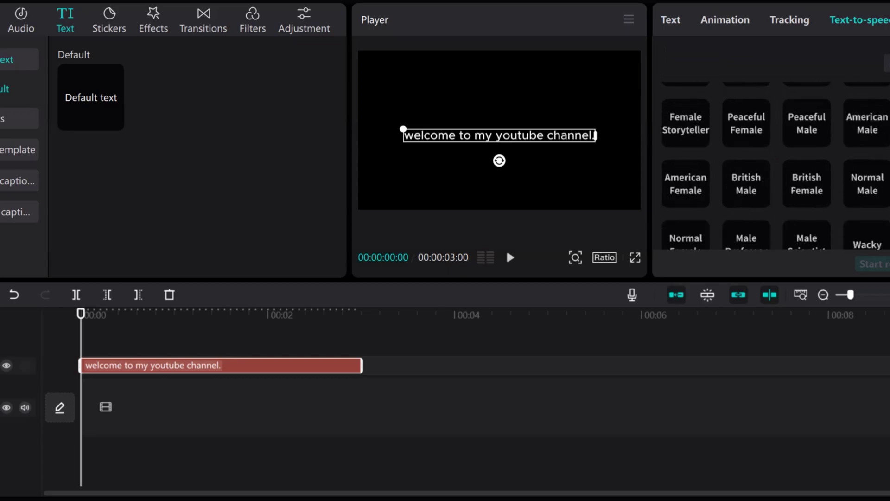
pyautogui.scroll(2, 776, 171)
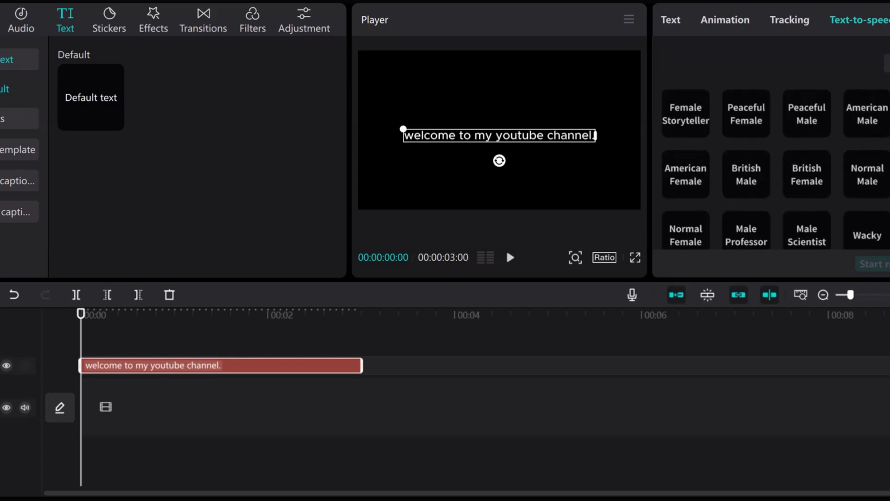
pyautogui.scroll(-2, 776, 172)
pyautogui.scroll(1, 776, 171)
pyautogui.click(746, 175)
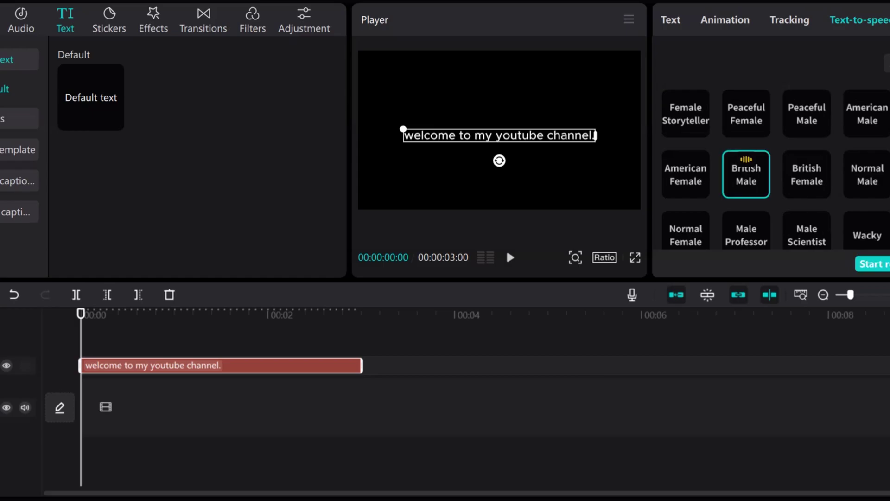
pyautogui.click(871, 263)
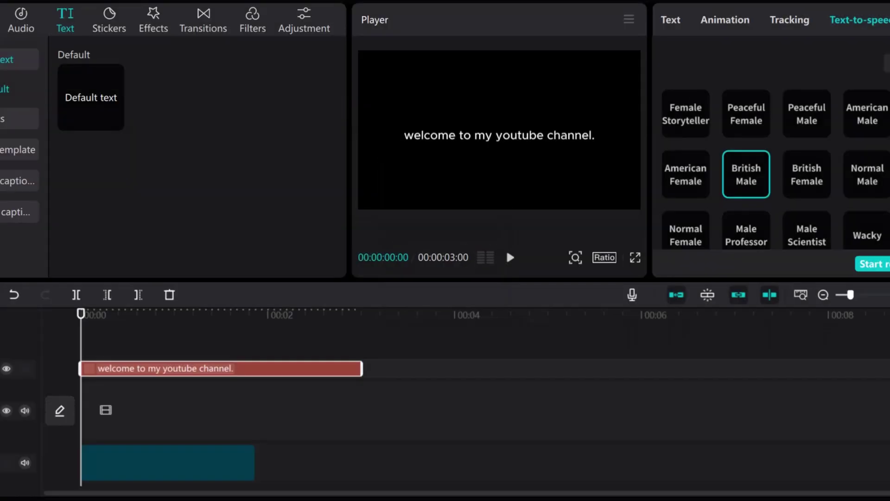
pyautogui.click(506, 249)
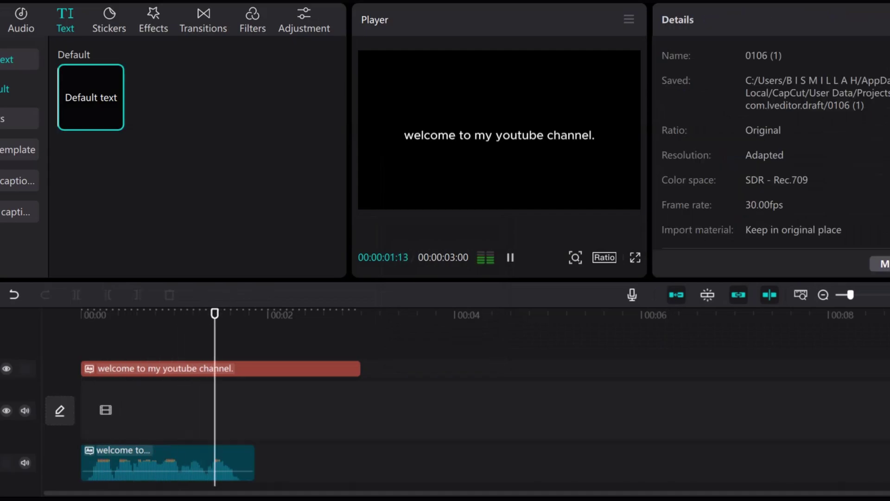
pyautogui.click(506, 249)
# - Split the text clip where the speech audio ends and delete the leftover part
pyautogui.moveTo(261, 313); pyautogui.dragTo(254, 313)
pyautogui.click(243, 368)
pyautogui.click(77, 295)
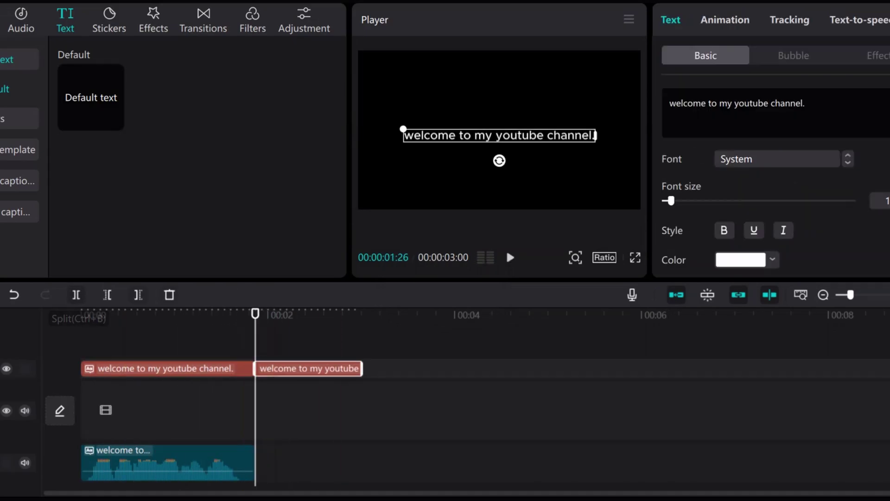
pyautogui.press('Delete')
# - Delete the British Male speech audio clip from the timeline
pyautogui.click(143, 314)
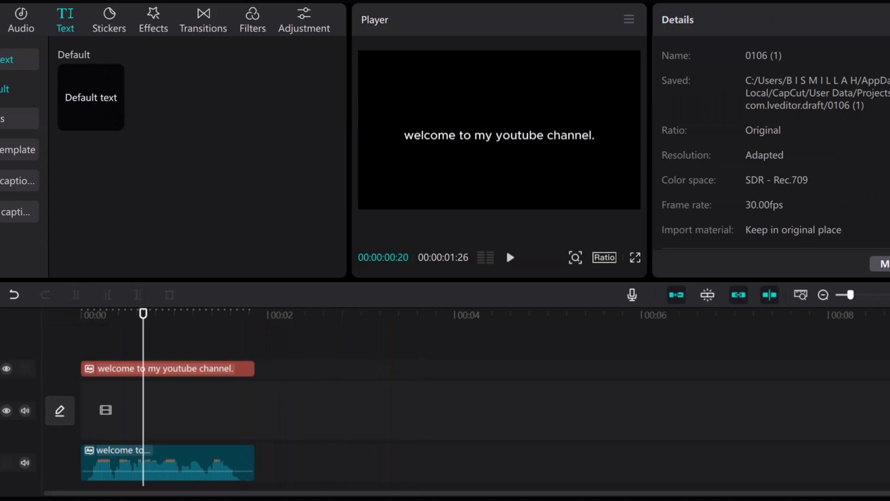
pyautogui.click(178, 464)
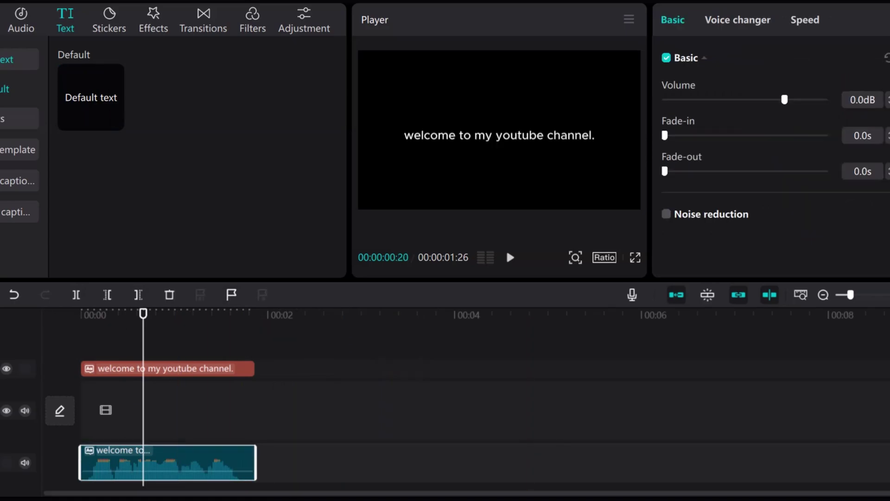
pyautogui.click(170, 295)
# - Generate new text-to-speech audio for the text clip with the Normal Female voice
pyautogui.click(213, 366)
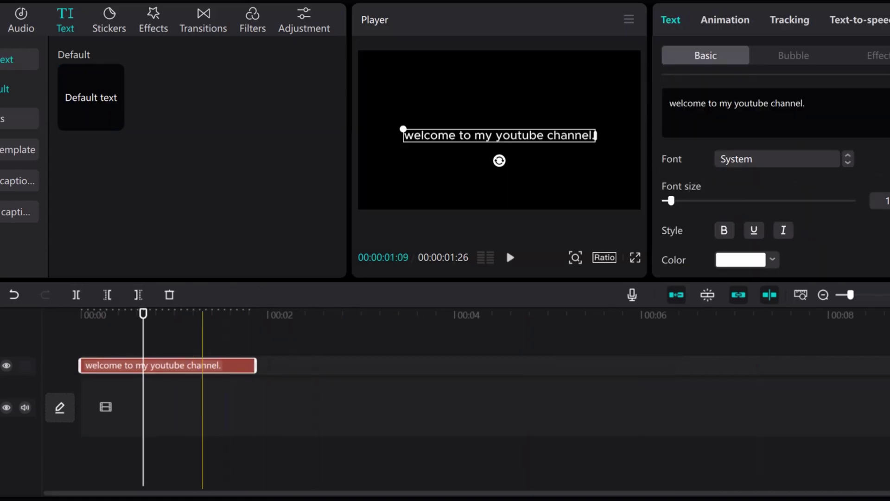
pyautogui.click(724, 20)
pyautogui.click(671, 20)
pyautogui.click(860, 20)
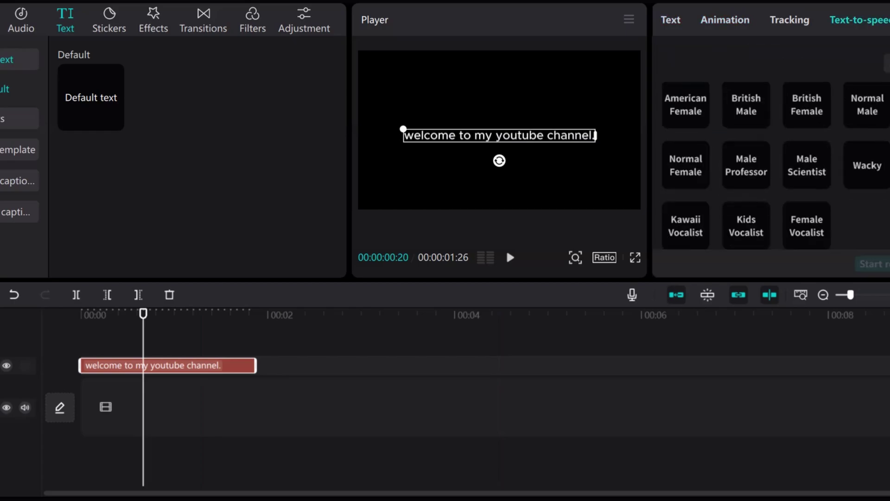
pyautogui.click(867, 165)
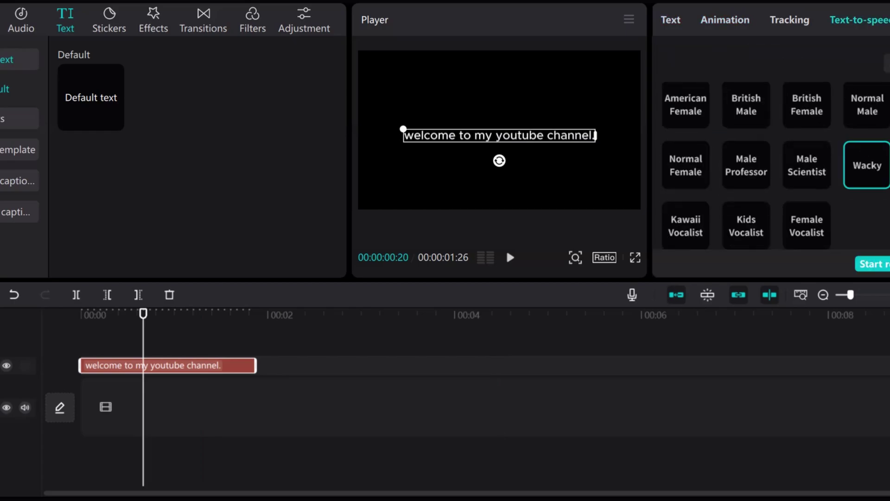
pyautogui.click(686, 165)
pyautogui.click(874, 264)
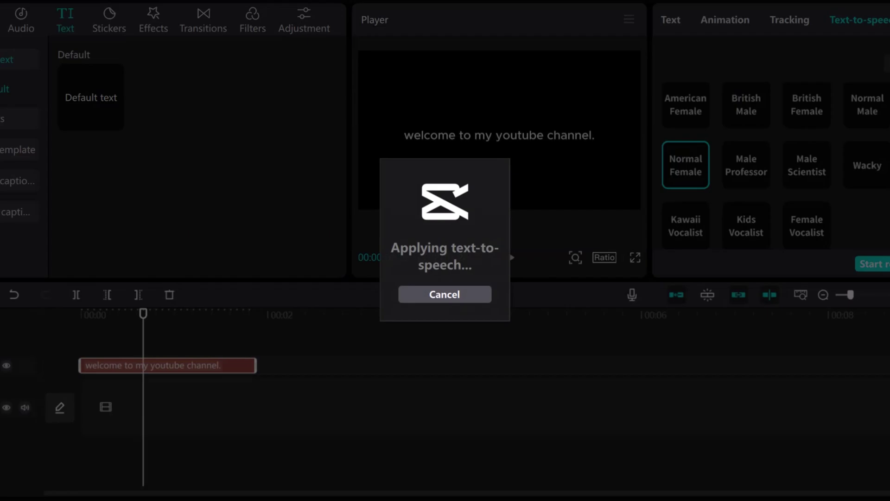
# - Play back the narrated text from the start of the timeline and open the export settings
pyautogui.moveTo(106, 317); pyautogui.dragTo(81, 318)
pyautogui.click(509, 256)
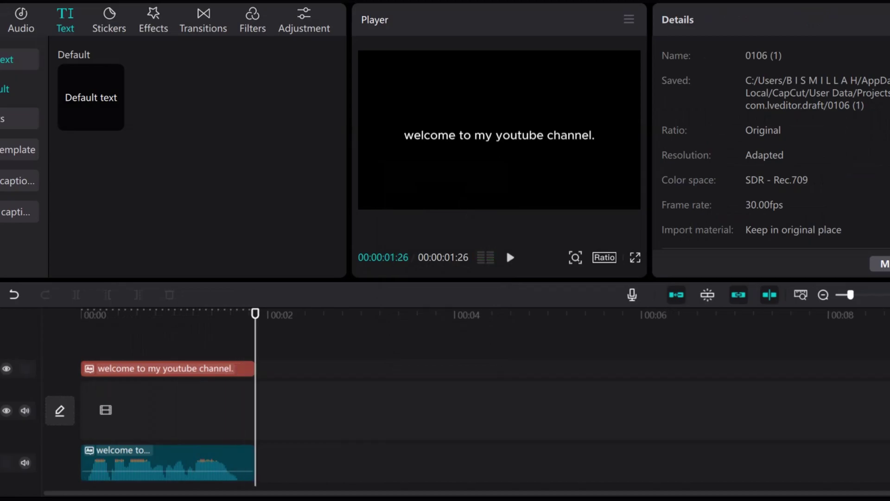
pyautogui.hotkey('ctrl', 'e')
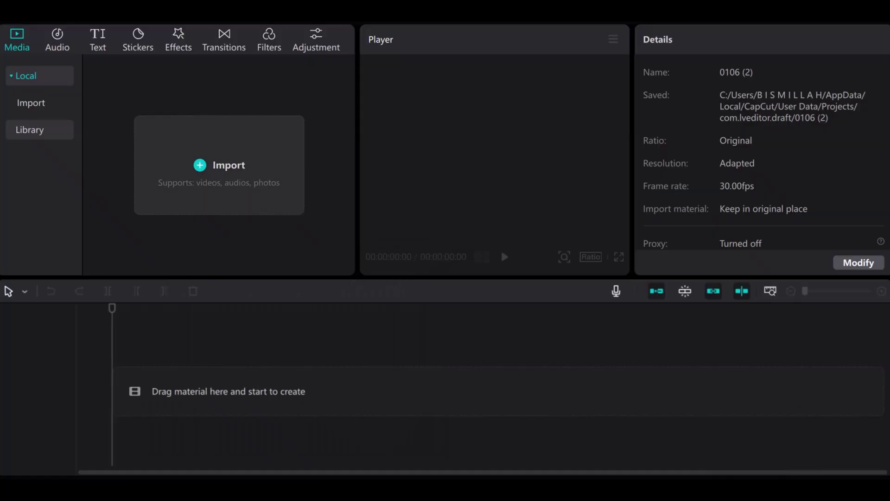
pyautogui.click(271, 193)
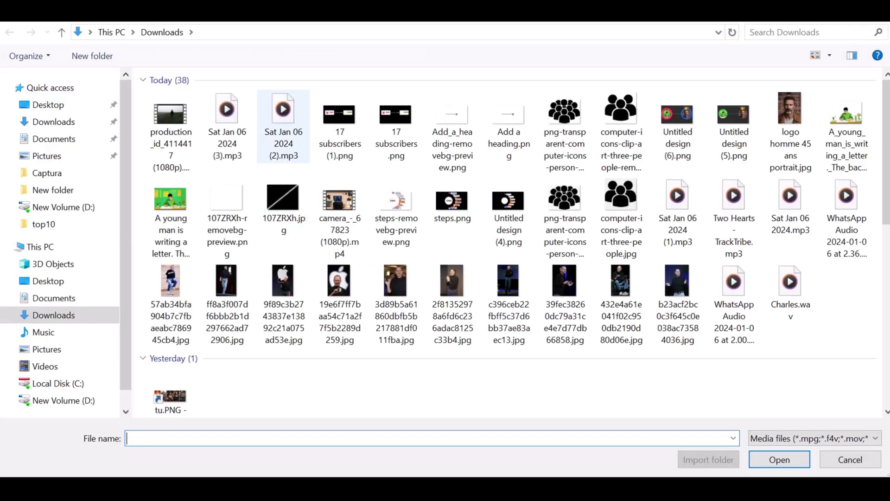
pyautogui.doubleClick(171, 123)
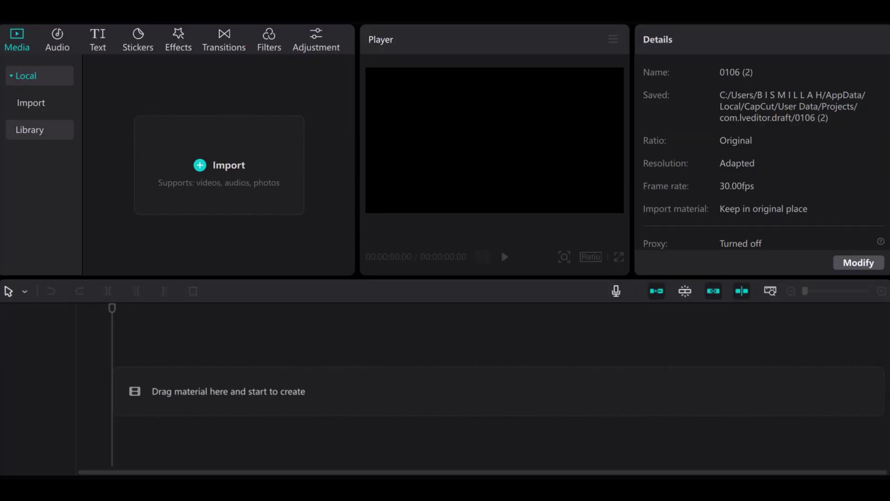
pyautogui.moveTo(154, 144); pyautogui.dragTo(158, 351)
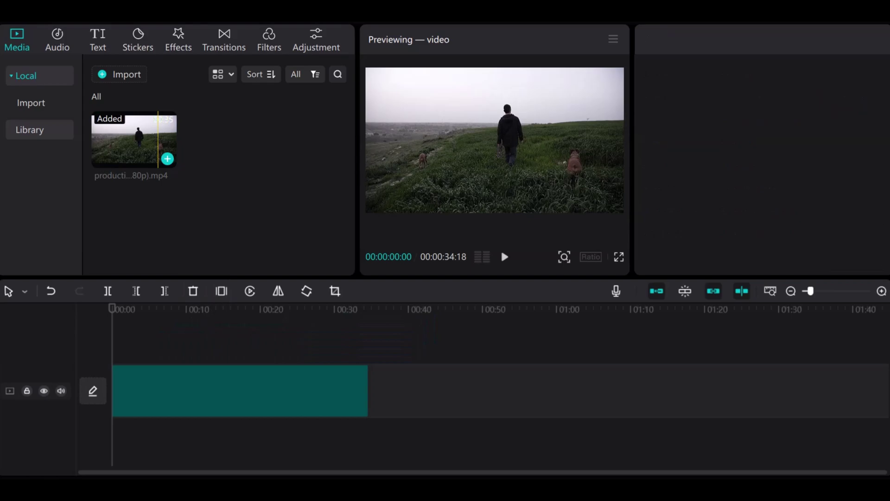
# - Split the video clip at about 7 seconds and delete the part after the cut
pyautogui.click(181, 345)
pyautogui.click(197, 346)
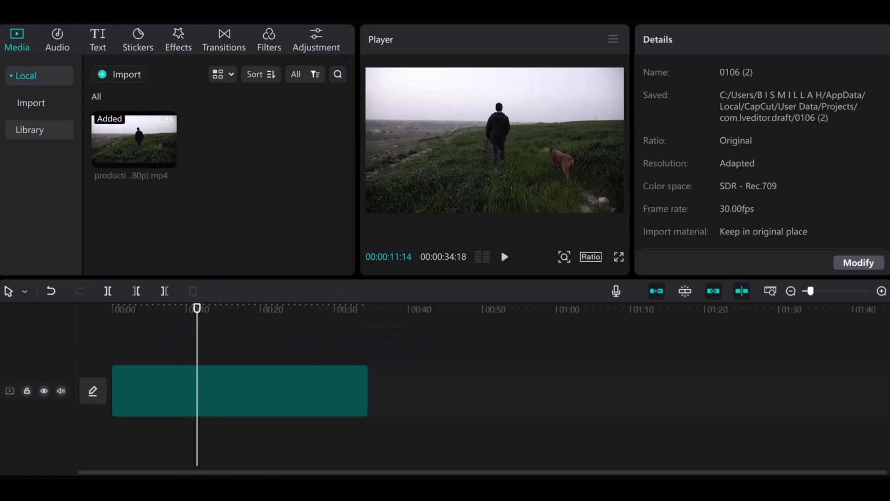
pyautogui.click(169, 345)
pyautogui.moveTo(168, 307)
pyautogui.mouseDown()
pyautogui.moveTo(207, 308)
pyautogui.moveTo(166, 308)
pyautogui.mouseUp()
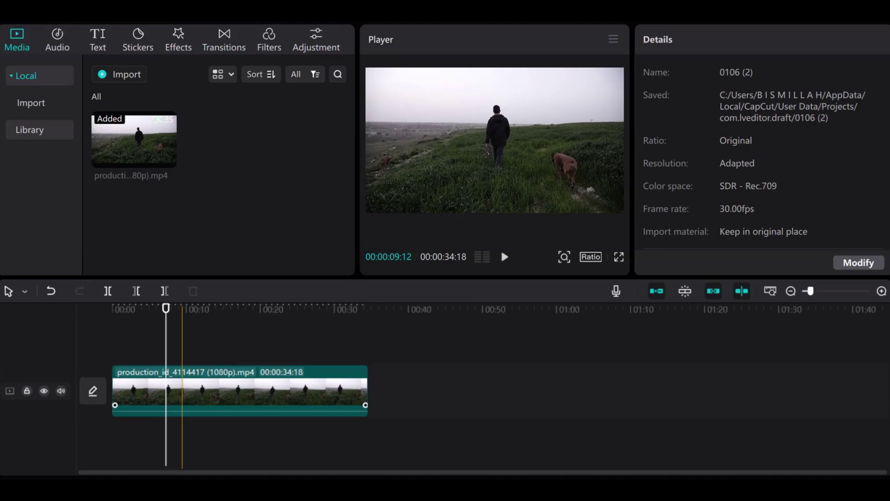
pyautogui.click(182, 391)
pyautogui.click(107, 290)
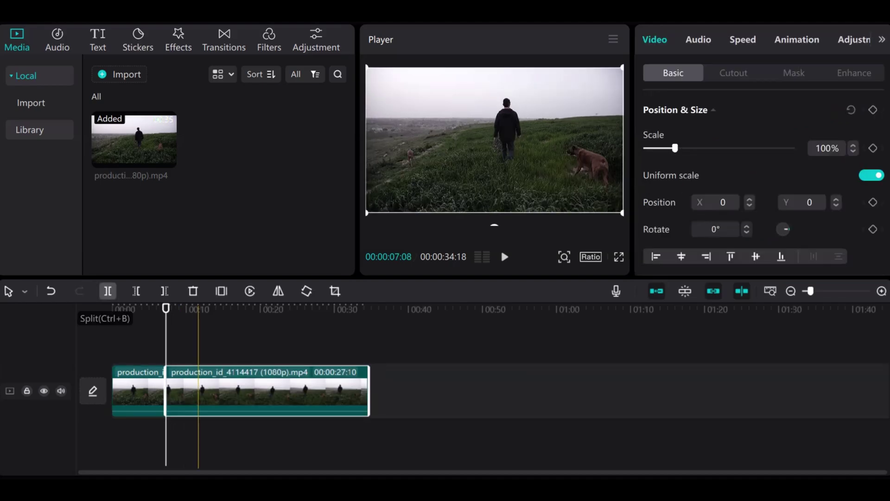
pyautogui.click(194, 291)
# - Add a default text clip at the start of the timeline and extend it past the video's end, to about 9 seconds
pyautogui.moveTo(166, 307); pyautogui.dragTo(112, 308)
pyautogui.click(98, 39)
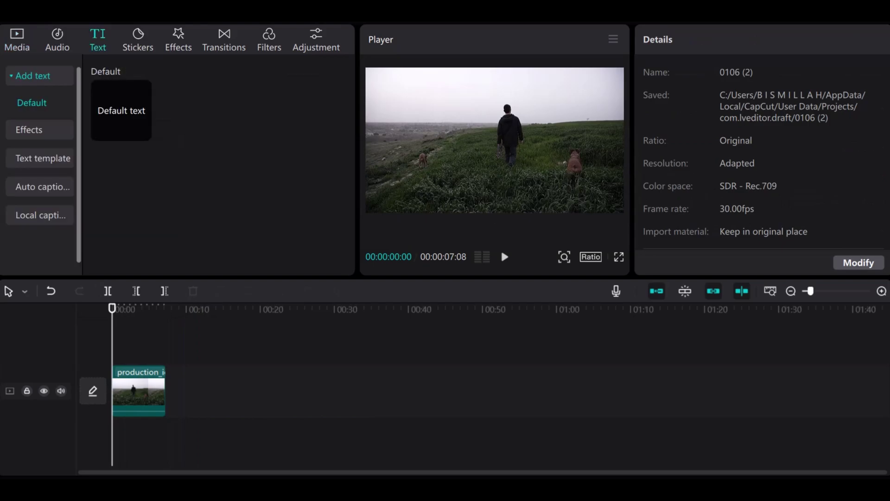
pyautogui.click(142, 132)
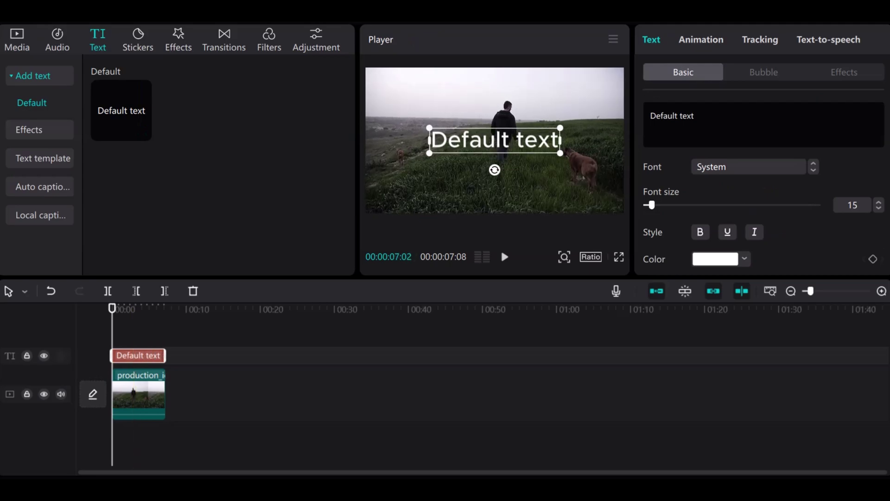
pyautogui.moveTo(165, 355); pyautogui.dragTo(178, 356)
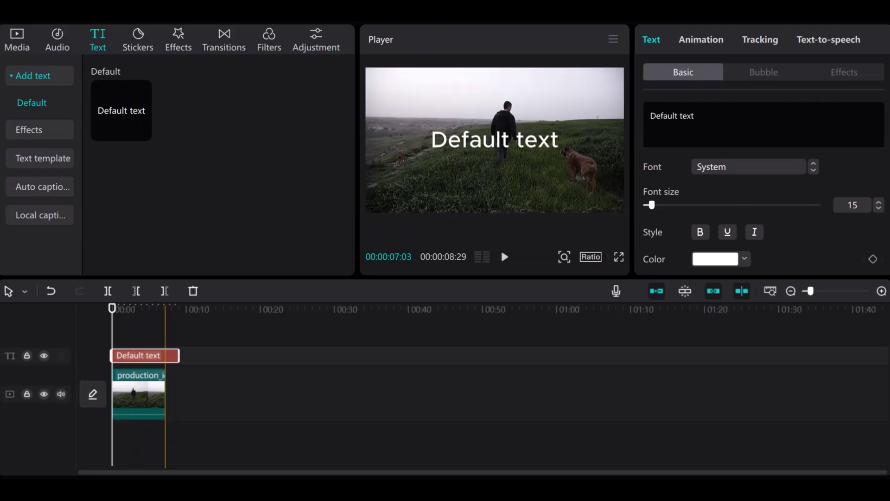
# - Split the default text clip near the end of the video and delete the excess part
pyautogui.click(164, 436)
pyautogui.click(147, 355)
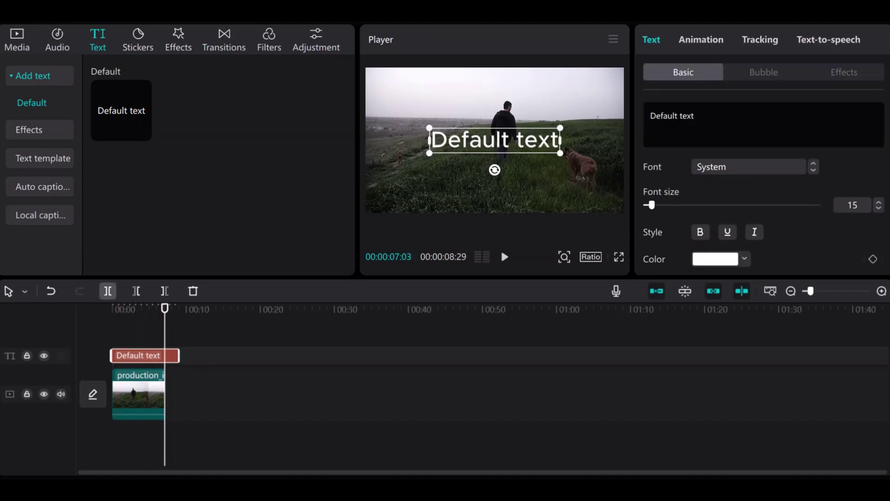
pyautogui.click(193, 291)
# - Stretch the end of the default text clip to align exactly with the end of the video clip
pyautogui.moveTo(156, 308); pyautogui.dragTo(149, 309)
pyautogui.click(161, 356)
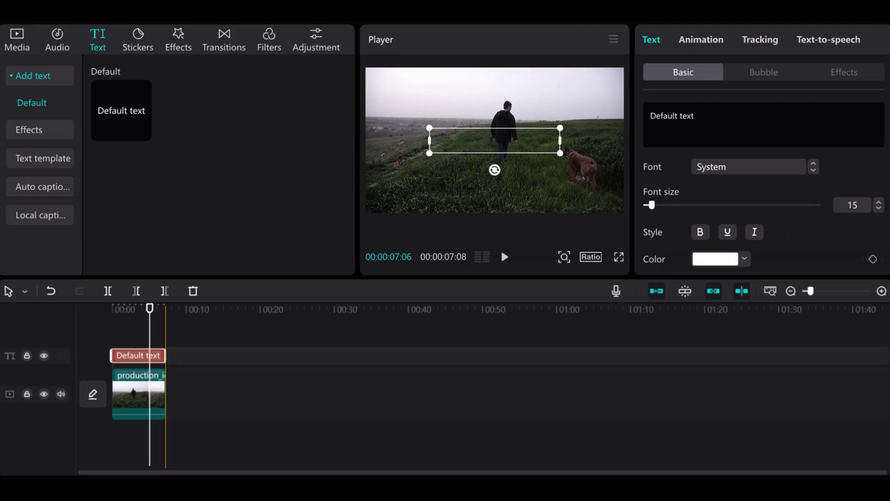
pyautogui.click(833, 291)
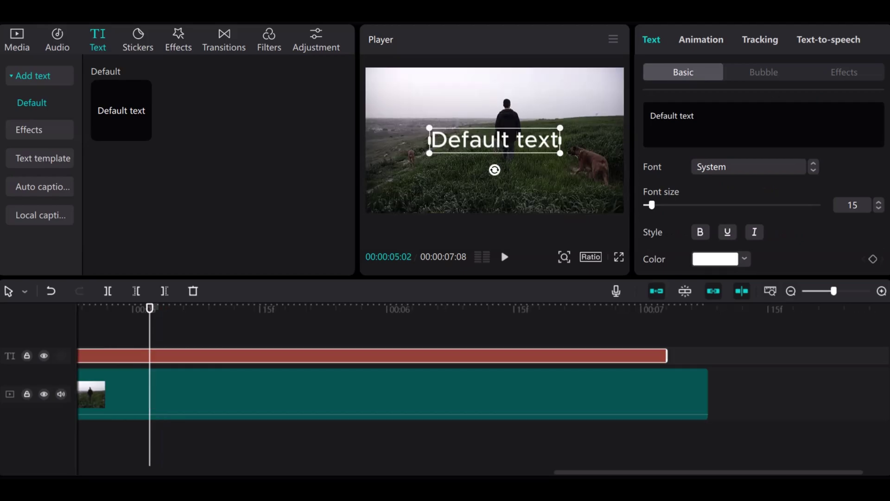
pyautogui.moveTo(667, 356); pyautogui.dragTo(709, 355)
pyautogui.click(700, 327)
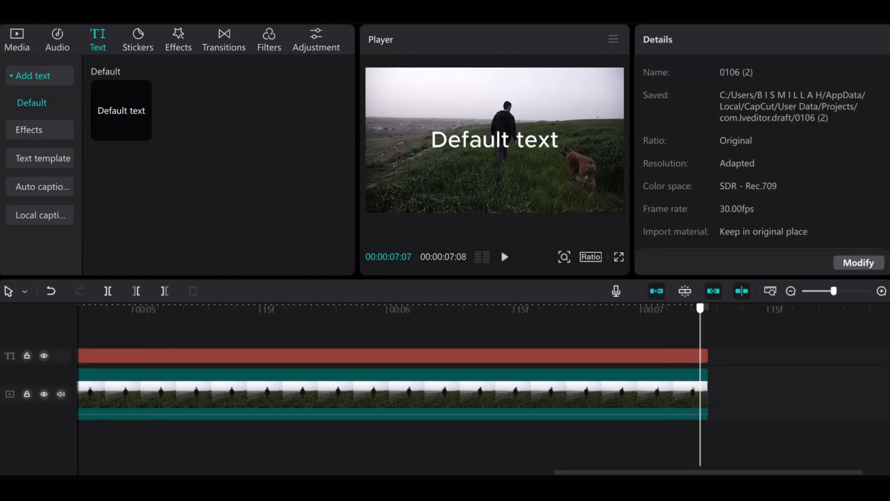
# - Select the default text clip and enlarge its text in the preview to span nearly the full frame width
pyautogui.hotkey('ctrl', '-')
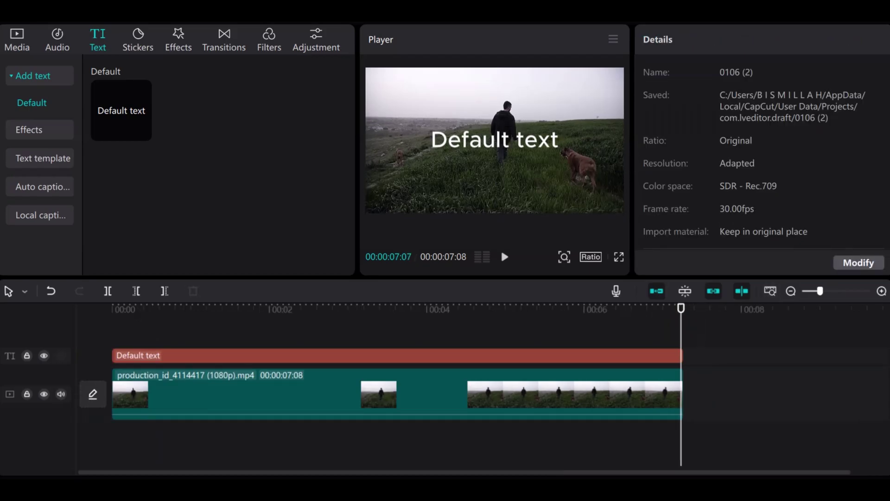
pyautogui.click(309, 326)
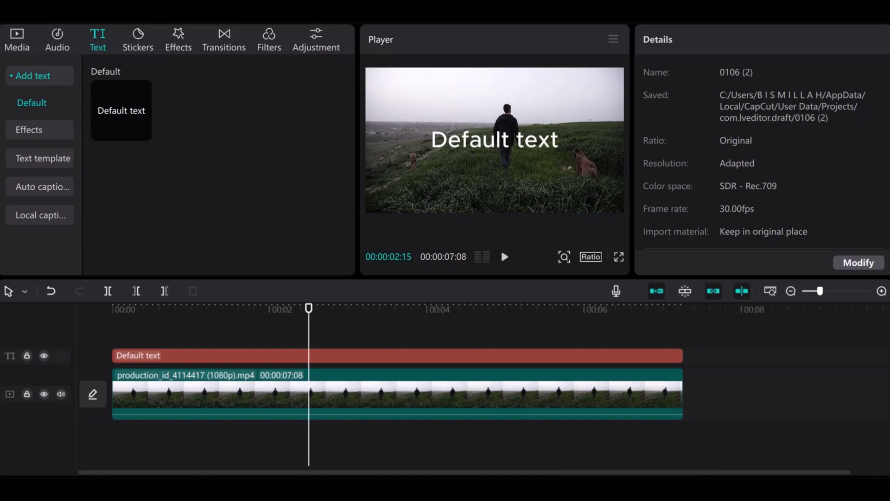
pyautogui.click(312, 355)
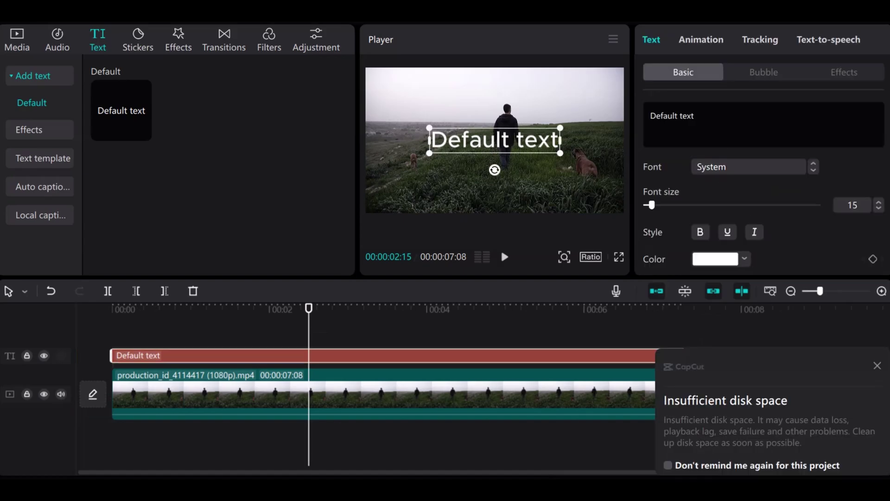
pyautogui.moveTo(430, 128); pyautogui.dragTo(368, 103)
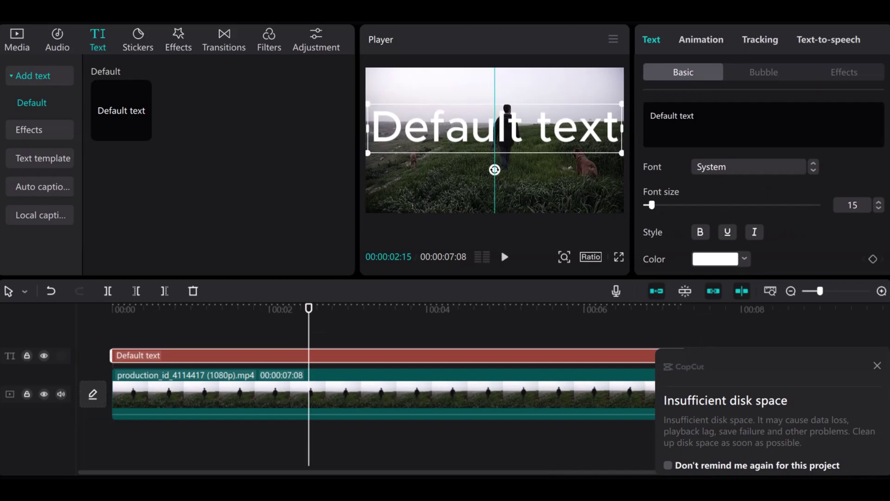
pyautogui.moveTo(495, 128); pyautogui.dragTo(494, 127)
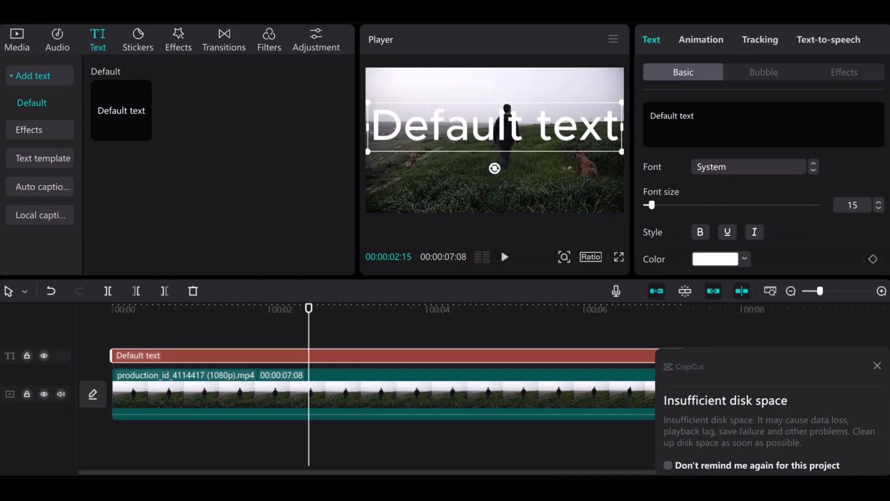
# - Set the text font to Uni Sans Heavy Italic, shrink it to fit inside the frame, and centre it over the walking person
pyautogui.click(748, 167)
pyautogui.click(759, 130)
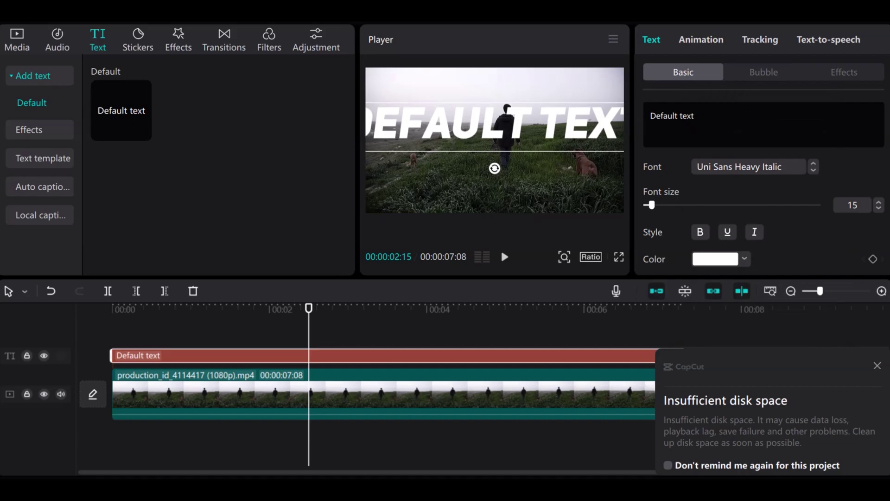
pyautogui.moveTo(495, 127); pyautogui.dragTo(535, 141)
pyautogui.moveTo(384, 116); pyautogui.dragTo(426, 145)
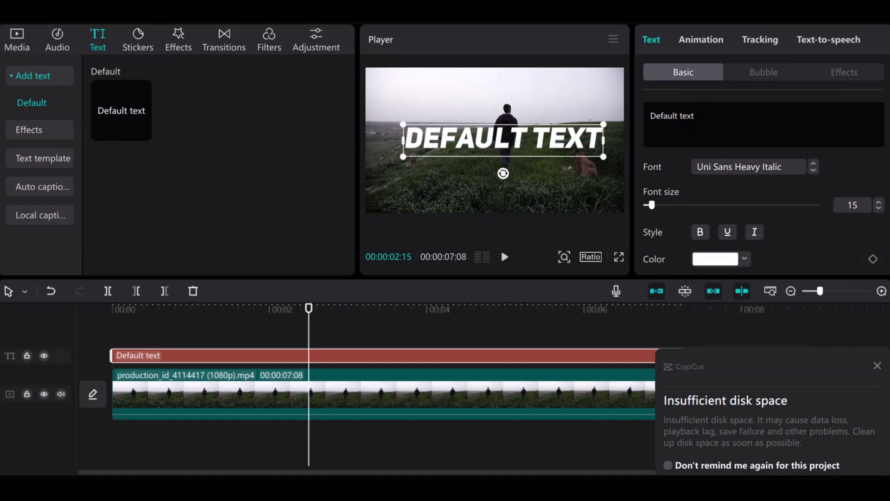
pyautogui.moveTo(503, 140); pyautogui.dragTo(501, 135)
pyautogui.click(497, 187)
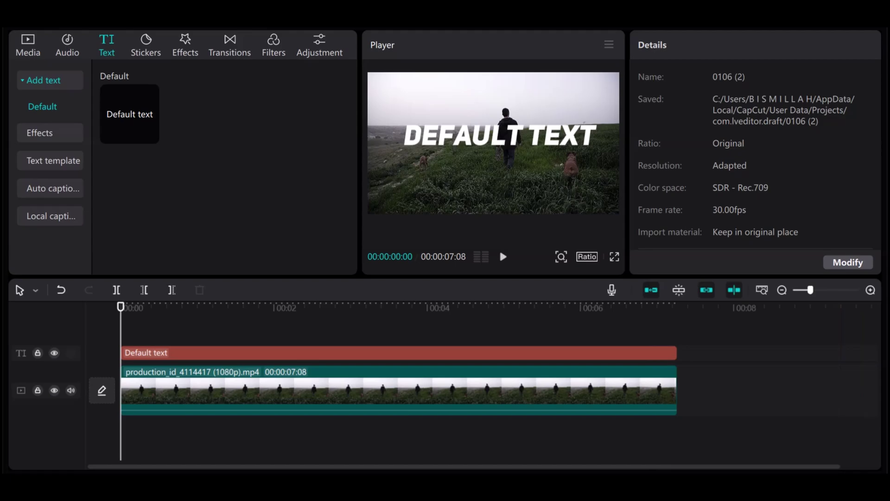
# - Export the video titled 0106 (2) as a 4K, 60 fps H.264 mp4 and close the export window
pyautogui.hotkey('ctrl', 'e')
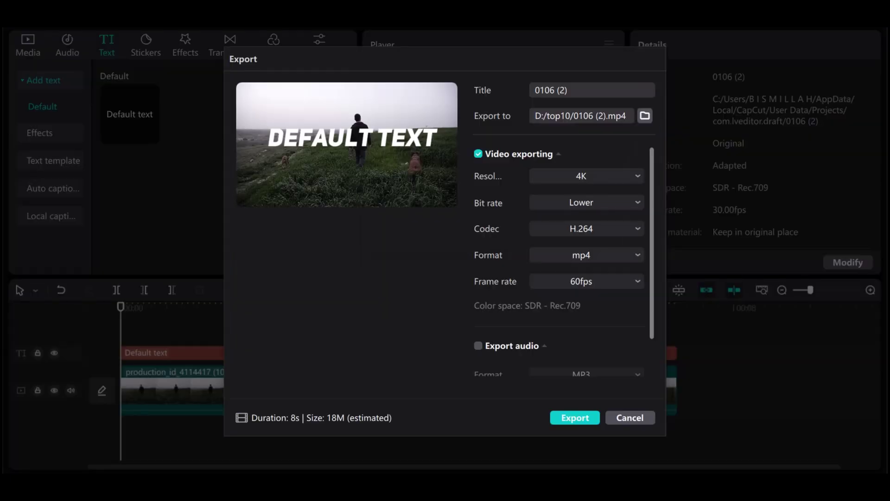
pyautogui.click(575, 417)
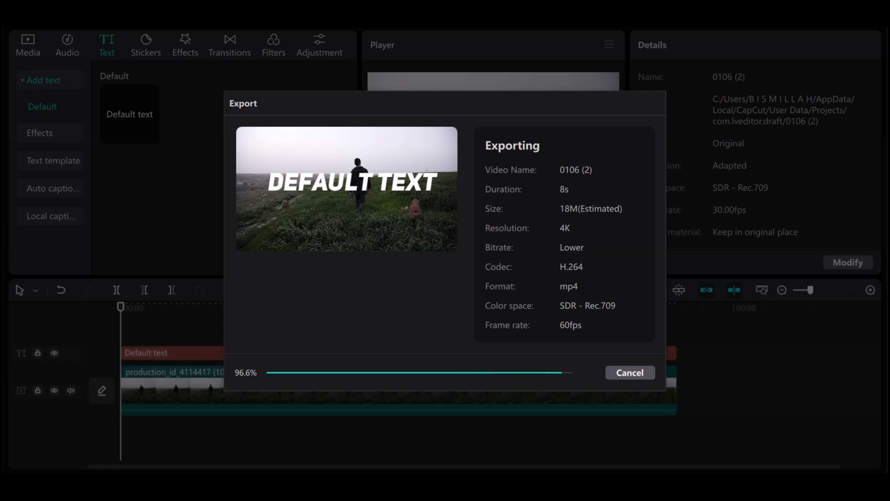
pyautogui.click(630, 451)
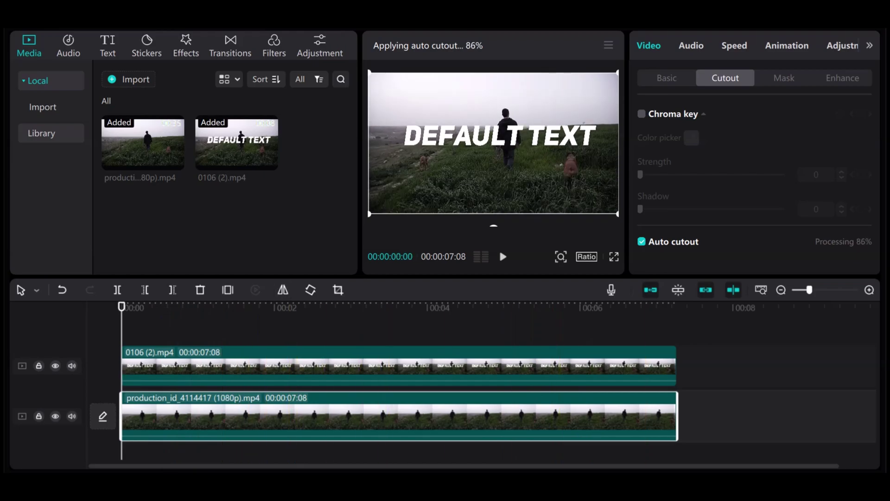
# - Move the original production_id_4114417 clip with auto cutout to the track above 0106 (2).mp4 and play the result
pyautogui.click(864, 361)
pyautogui.click(193, 327)
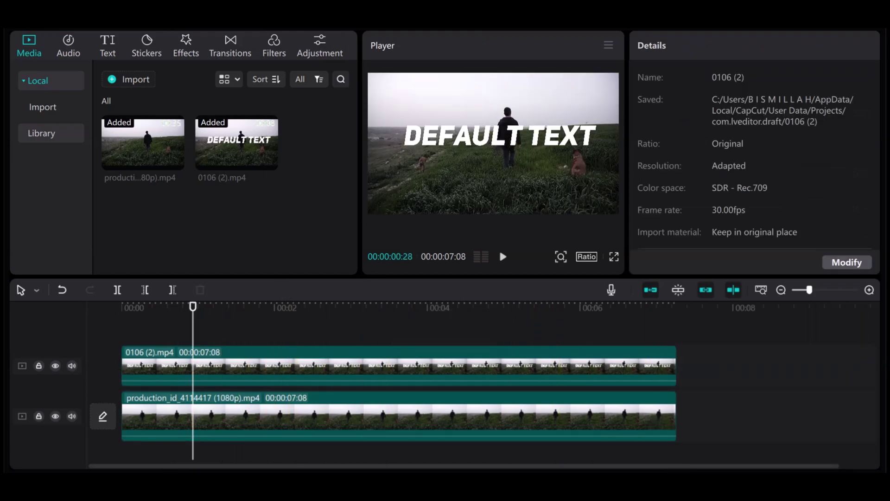
pyautogui.click(244, 417)
pyautogui.moveTo(223, 417); pyautogui.dragTo(223, 329)
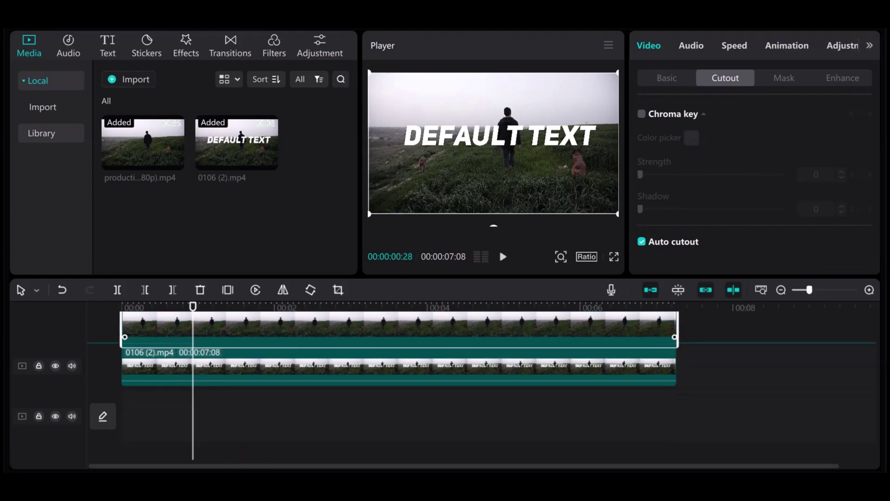
pyautogui.click(162, 326)
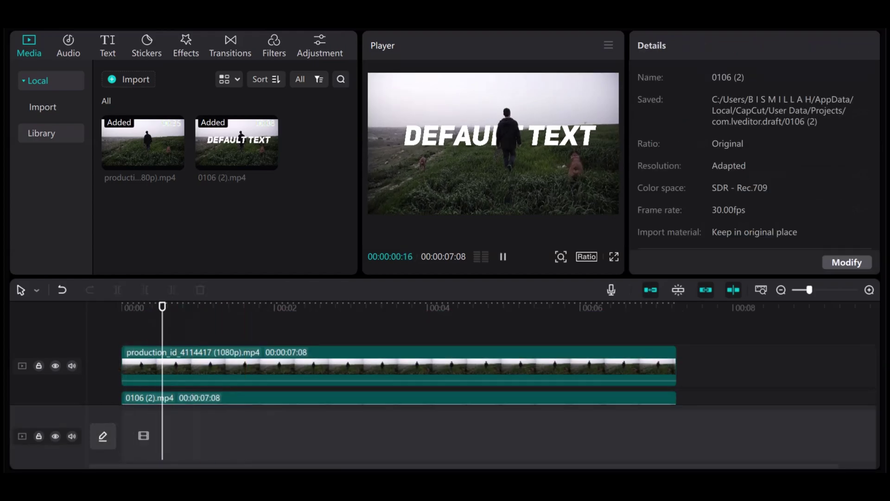
pyautogui.press('space')
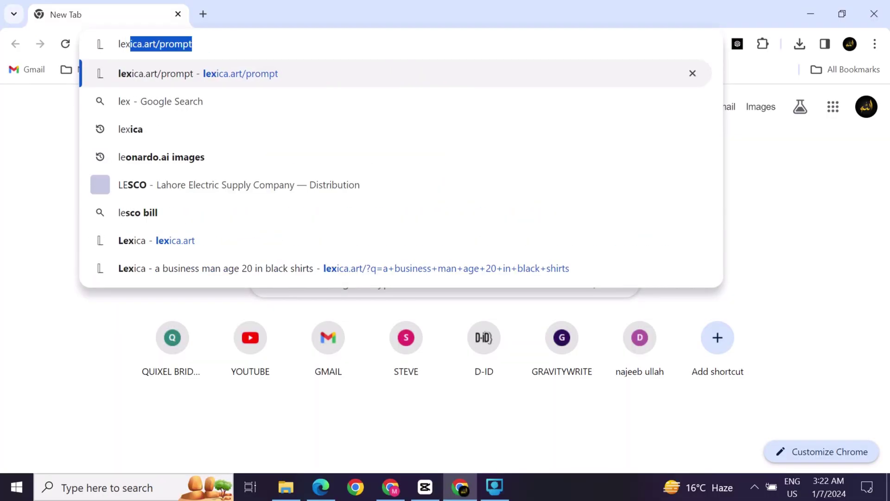
# - In the web browser, look up the Lexica site, open it and search for "anime boy character"
pyautogui.write('ca')
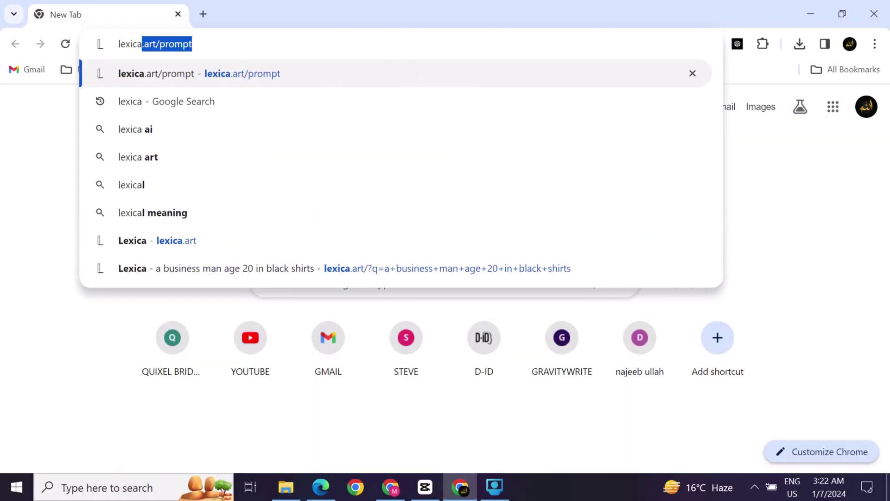
pyautogui.click(136, 129)
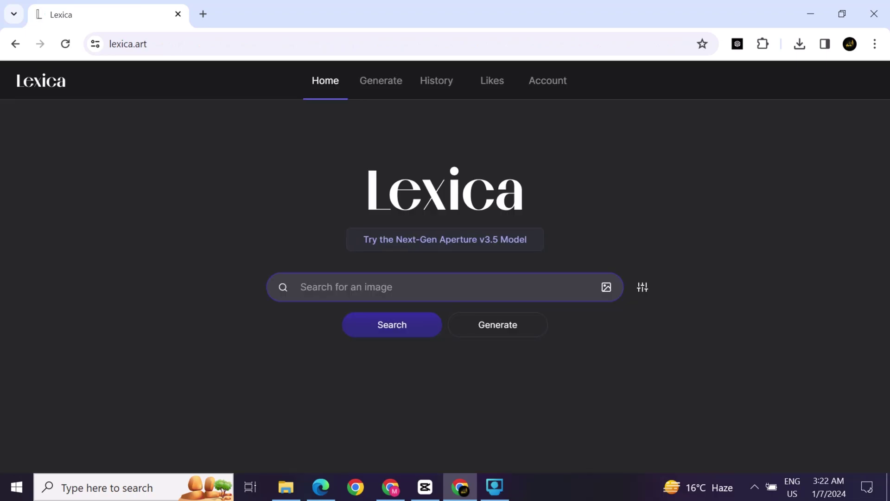
pyautogui.write('anime boy character')
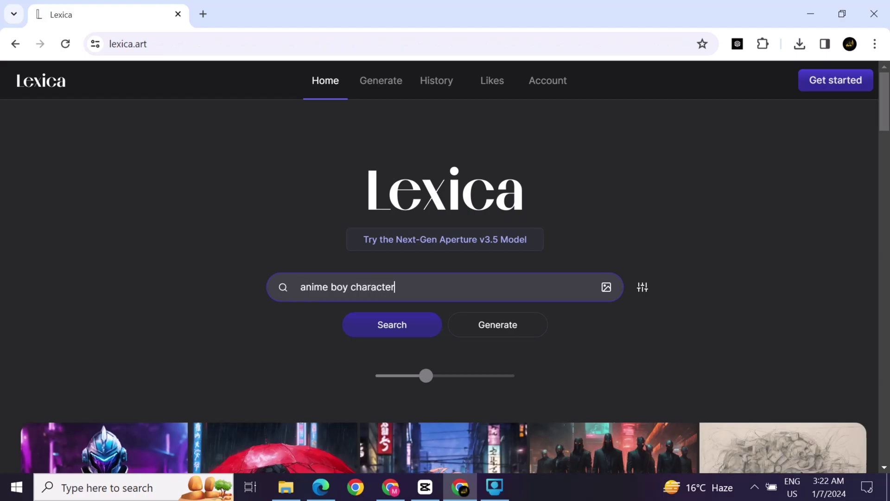
pyautogui.press('Return')
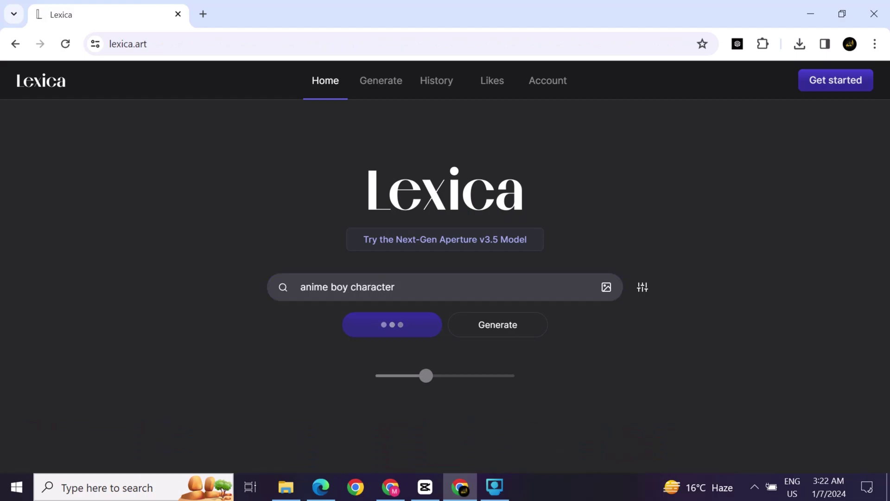
# - Open the picture of the anime boy with the white cap and backpack, compare its variations, download the first one and close it
pyautogui.scroll(-6, 445, 278)
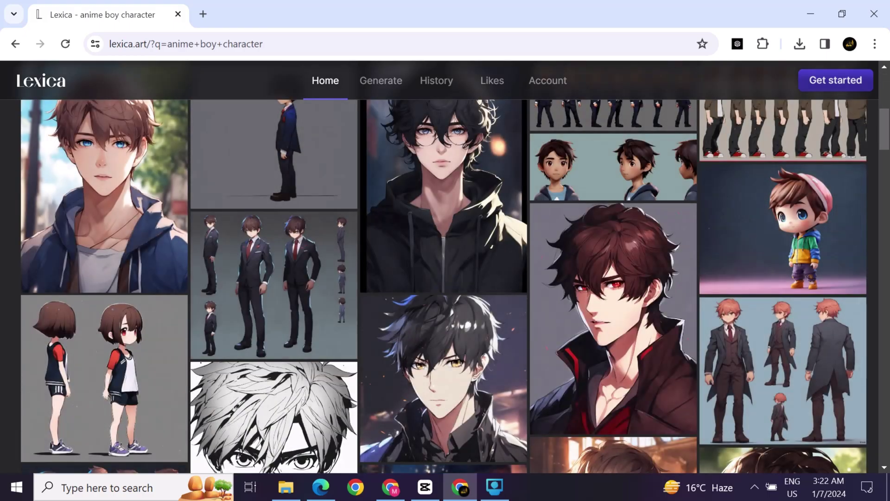
pyautogui.scroll(-8, 445, 278)
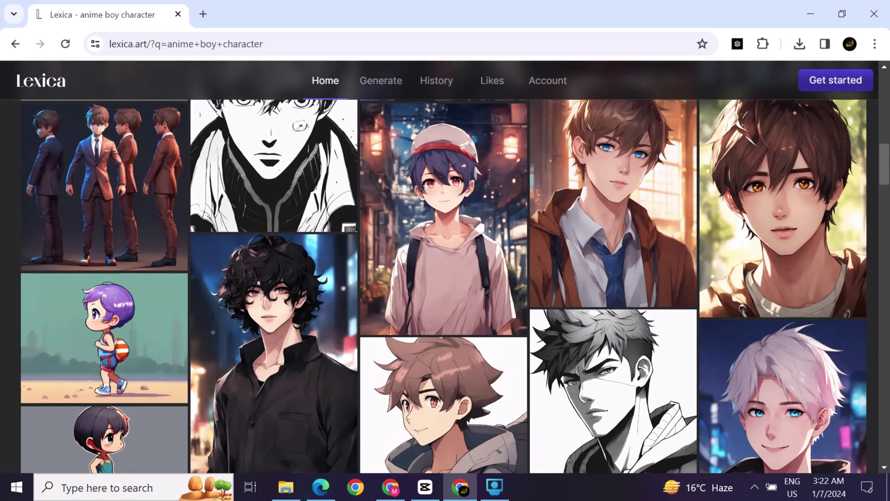
pyautogui.click(443, 219)
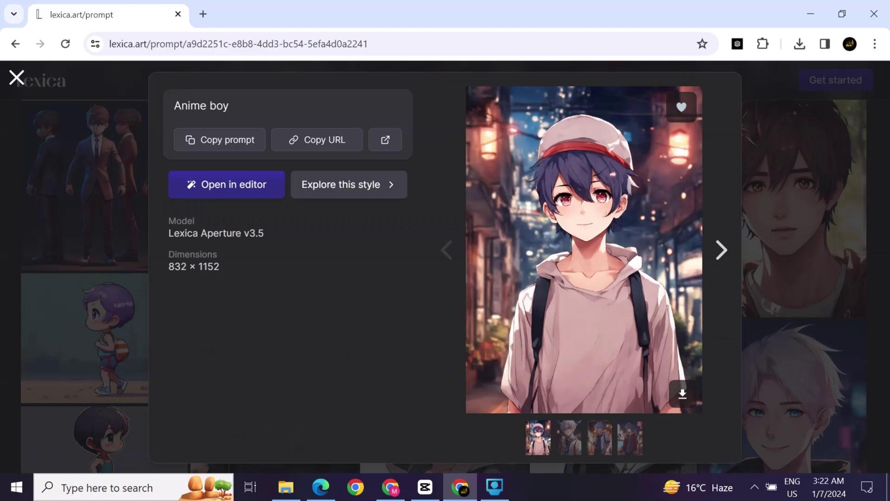
pyautogui.click(630, 437)
pyautogui.click(569, 437)
pyautogui.click(538, 437)
pyautogui.click(682, 393)
pyautogui.click(797, 241)
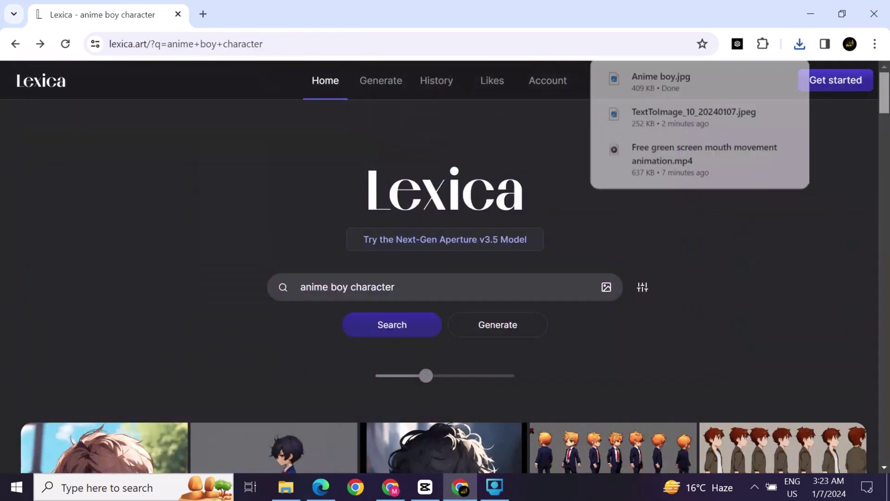
# - Search Lexica for "studio" and open the light-coloured picture of a photographer's studio
pyautogui.doubleClick(372, 287)
pyautogui.write('studio')
pyautogui.press('Return')
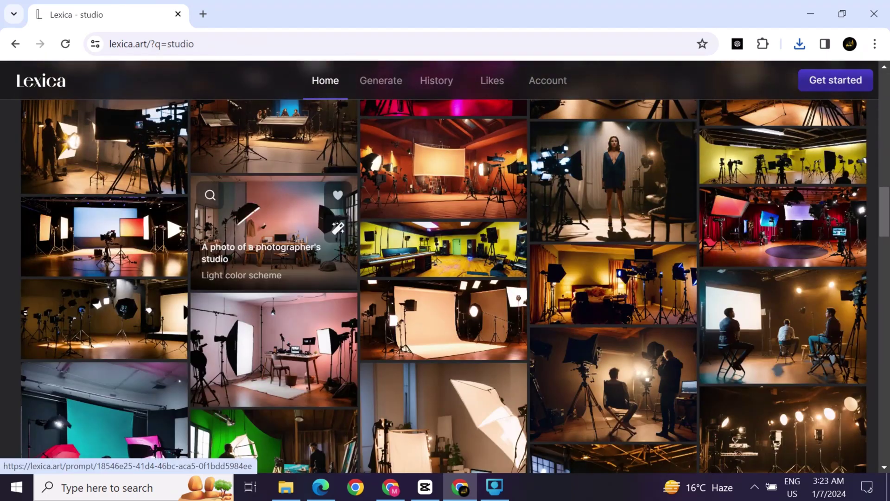
pyautogui.click(274, 232)
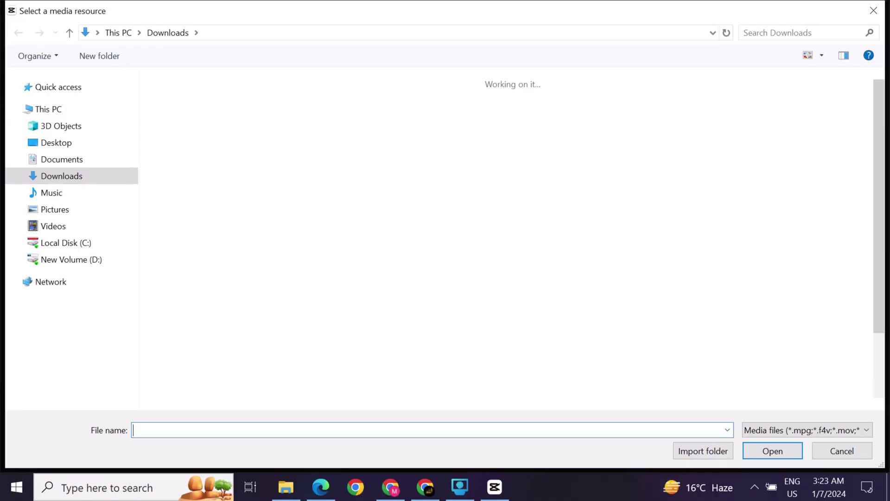
# - Import "A photo of a photographer's studio.jpg" and "Anime boy.jpg" from the Downloads folder into the CapCut project
pyautogui.moveTo(145, 99); pyautogui.dragTo(232, 135)
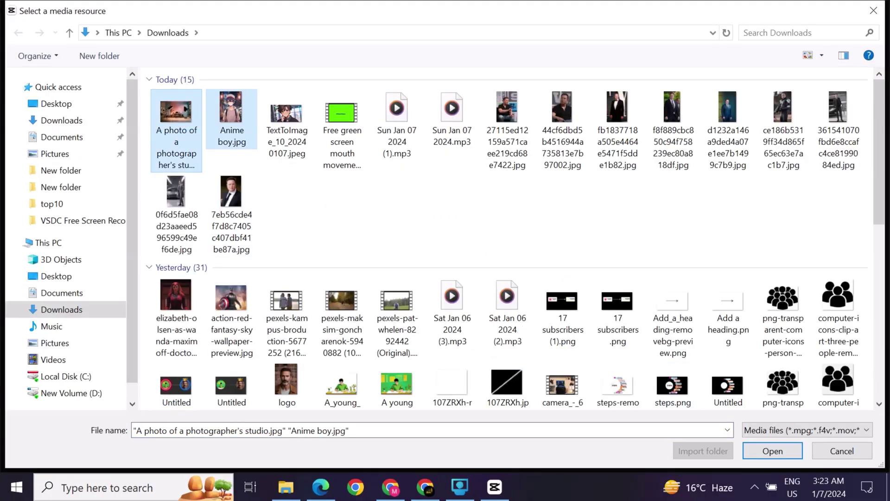
pyautogui.press('Return')
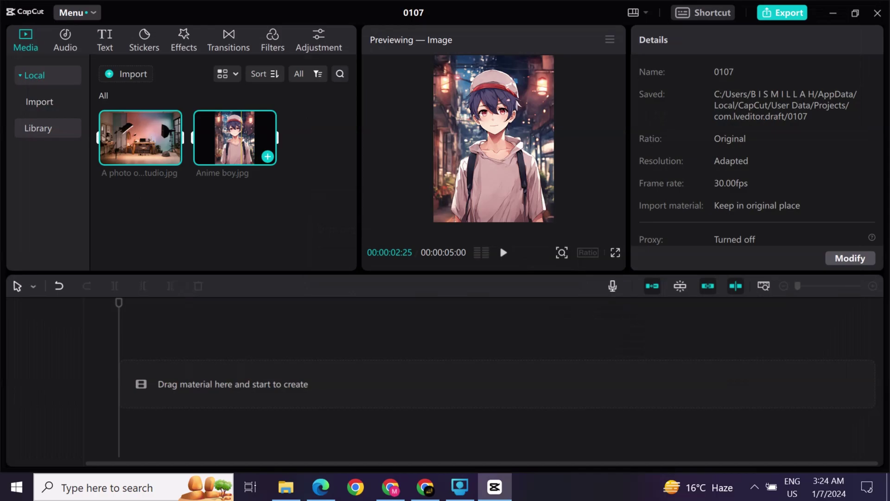
# - Place only Anime boy.jpg at the start of the timeline and apply Auto cutout to it
pyautogui.moveTo(241, 138); pyautogui.dragTo(159, 382)
pyautogui.click(198, 287)
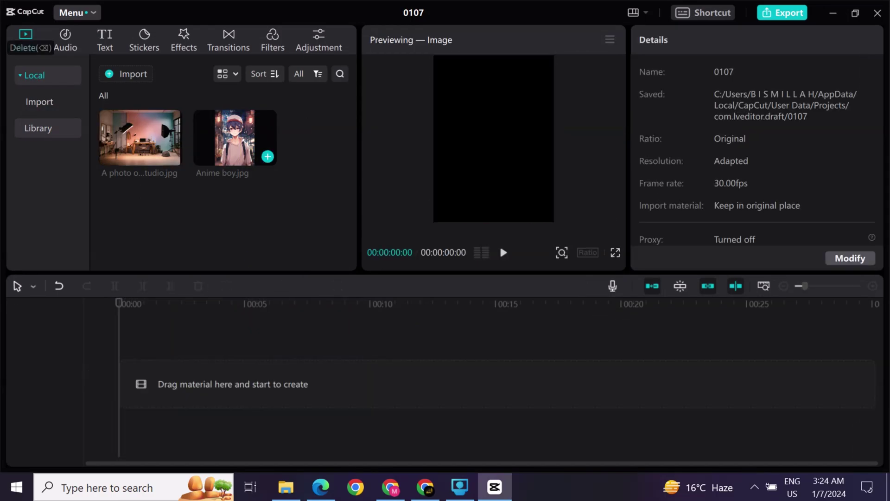
pyautogui.click(268, 157)
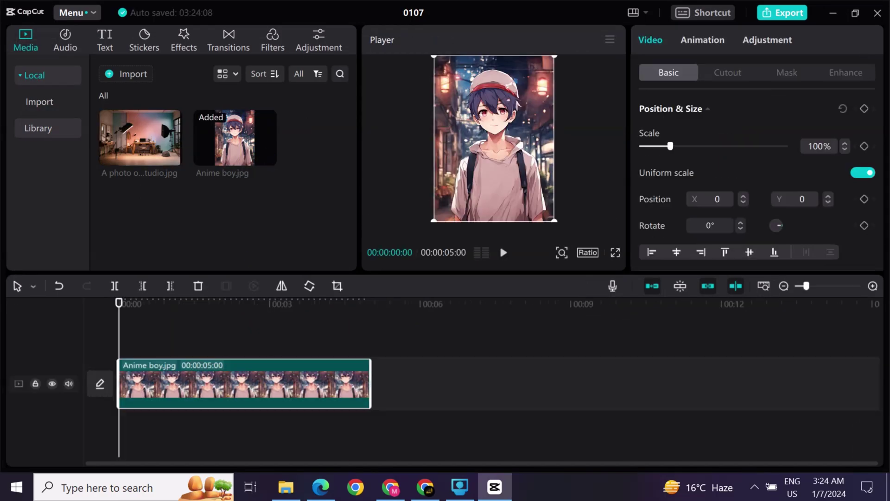
pyautogui.click(727, 73)
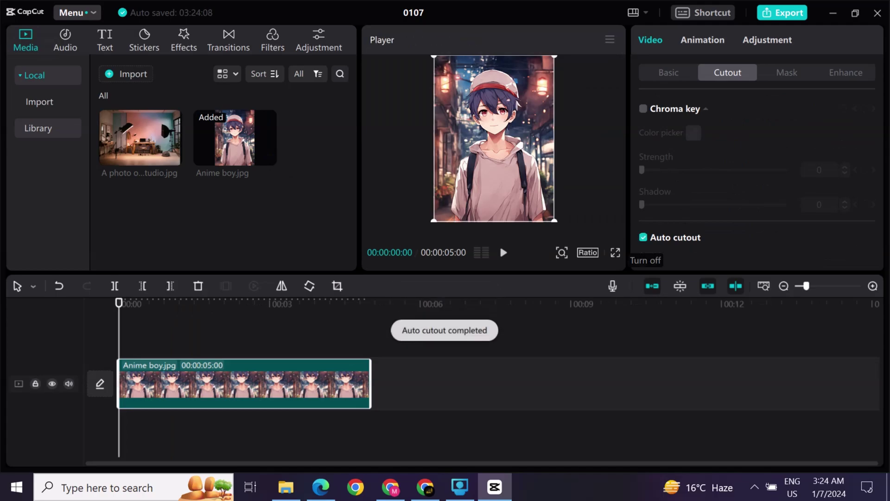
# - Add the photographer's studio photo to the timeline, enlarge it to fill the frame's height, and layer the Anime boy clip above it
pyautogui.moveTo(139, 137); pyautogui.dragTo(141, 331)
pyautogui.moveTo(433, 181); pyautogui.dragTo(371, 221)
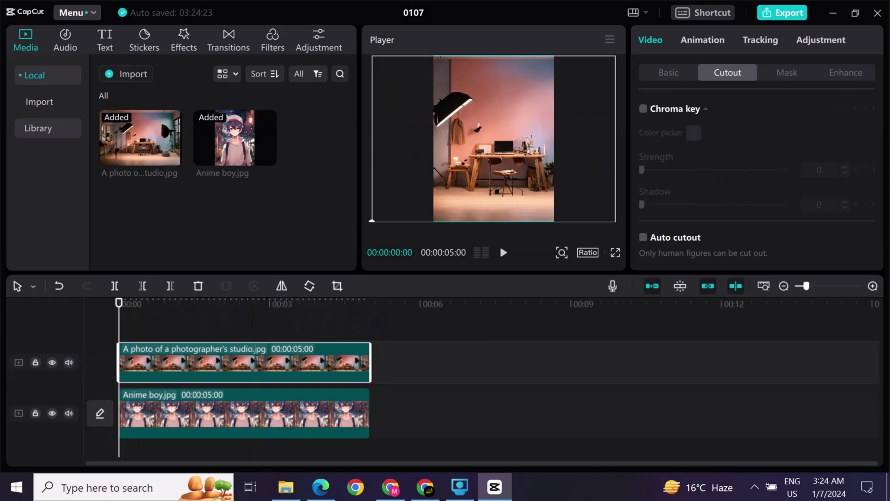
pyautogui.moveTo(281, 413); pyautogui.dragTo(271, 326)
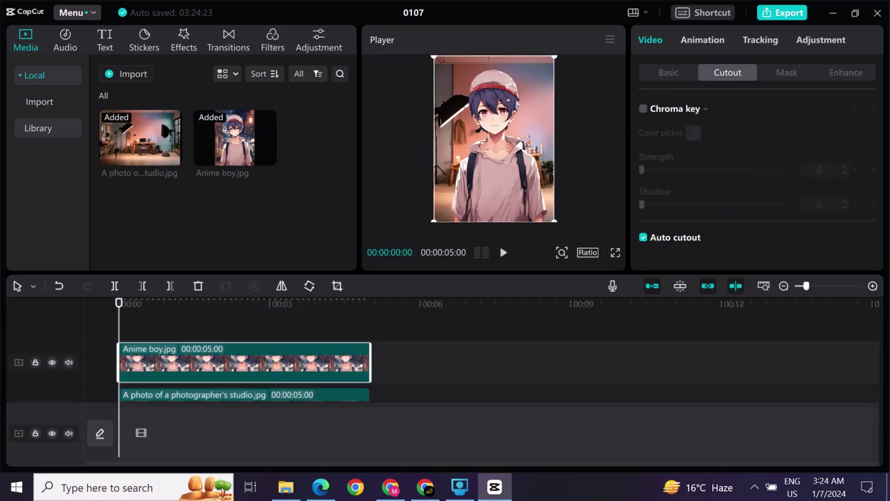
# - Set the project's aspect ratio to 16:9
pyautogui.click(493, 140)
pyautogui.click(575, 234)
pyautogui.click(591, 251)
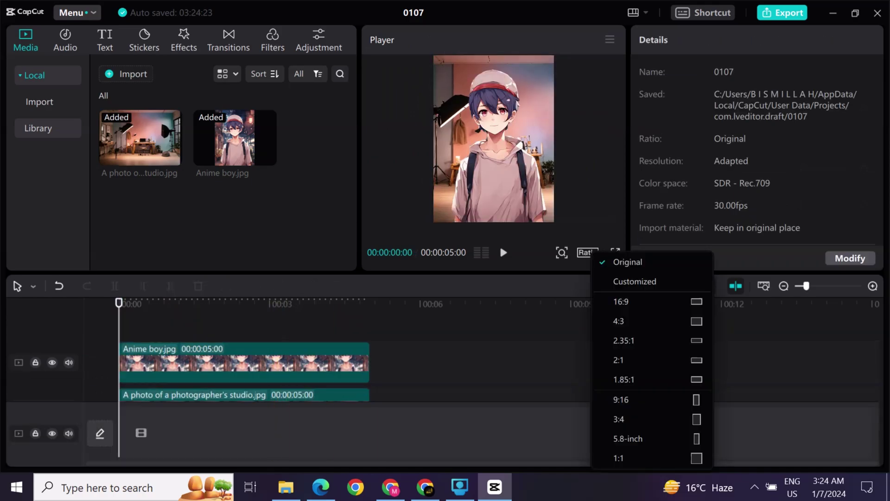
pyautogui.click(619, 322)
pyautogui.click(595, 253)
pyautogui.click(623, 302)
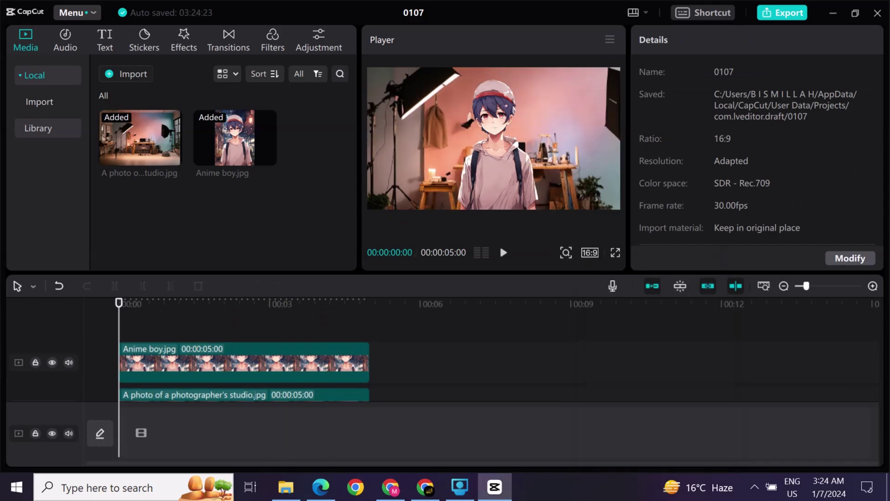
# - Resize and reposition the studio background photo so that it matches the full width of the 16:9 frame
pyautogui.click(408, 181)
pyautogui.moveTo(408, 180); pyautogui.dragTo(603, 93)
pyautogui.moveTo(482, 190); pyautogui.dragTo(368, 222)
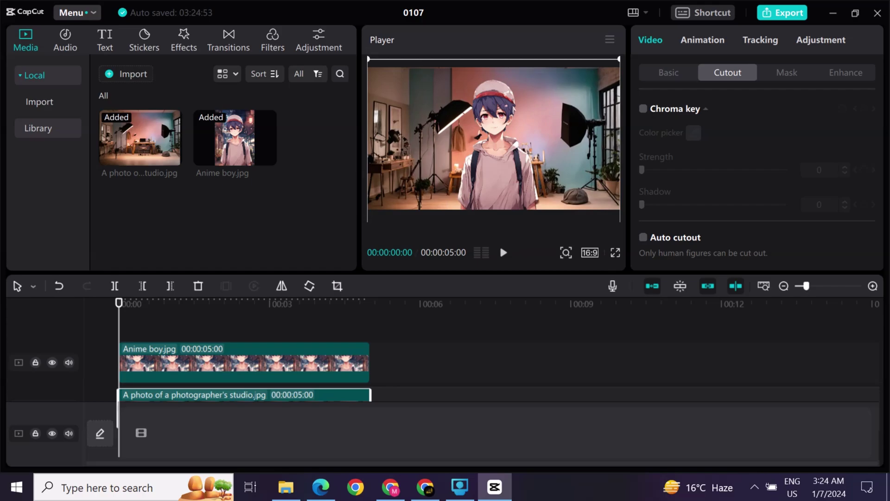
# - Import Free green screen mouth movement animation.mp4 and place it on a track above the Anime boy clip from the start
pyautogui.click(126, 73)
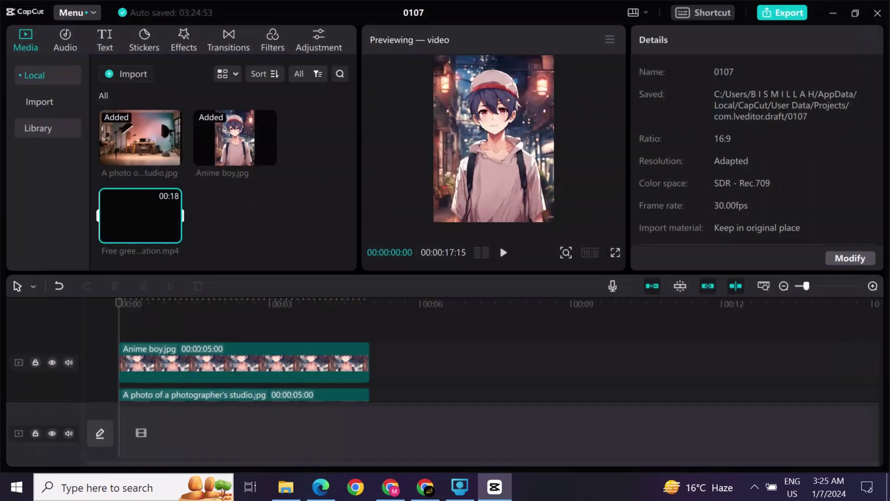
pyautogui.click(175, 232)
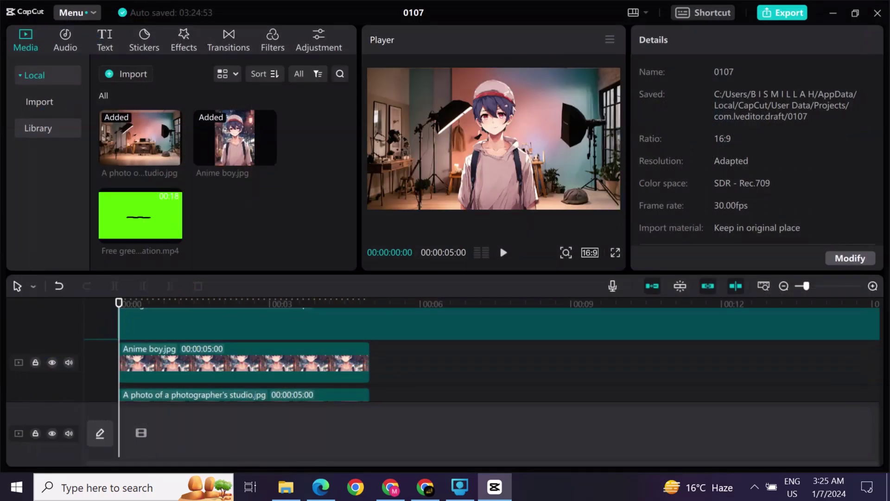
pyautogui.moveTo(141, 215); pyautogui.dragTo(359, 325)
# - Cut the mouth animation clip at 00:00:04:29, near the end of the Anime boy clip, and remove the remainder
pyautogui.click(368, 325)
pyautogui.click(367, 363)
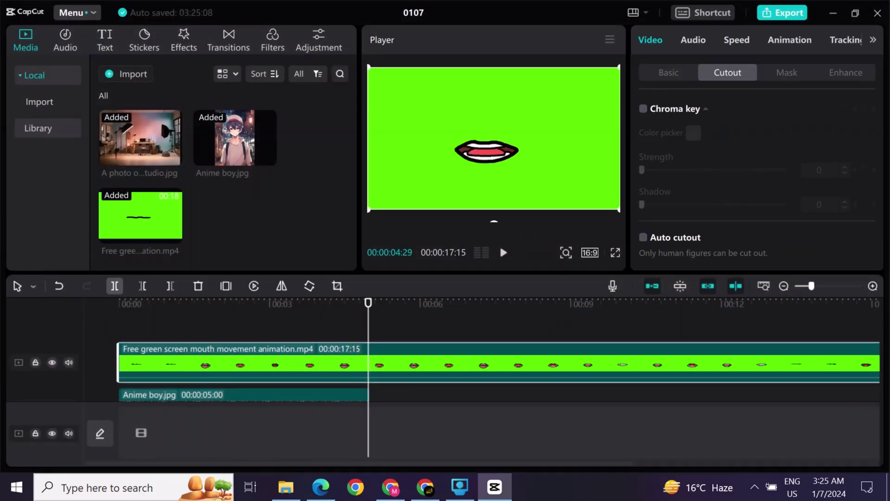
pyautogui.click(114, 286)
pyautogui.click(198, 286)
pyautogui.click(162, 304)
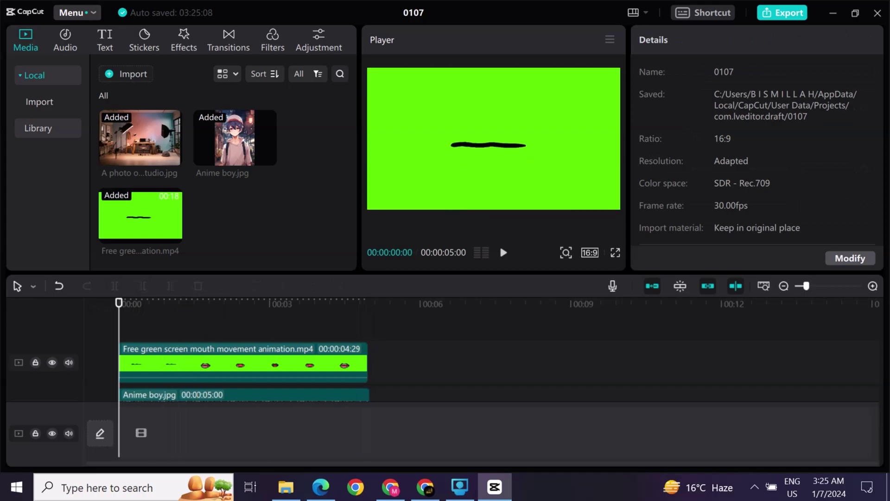
# - Key out the mouth clip's green background with Chroma key, setting both Strength and Shadow to 100
pyautogui.click(243, 363)
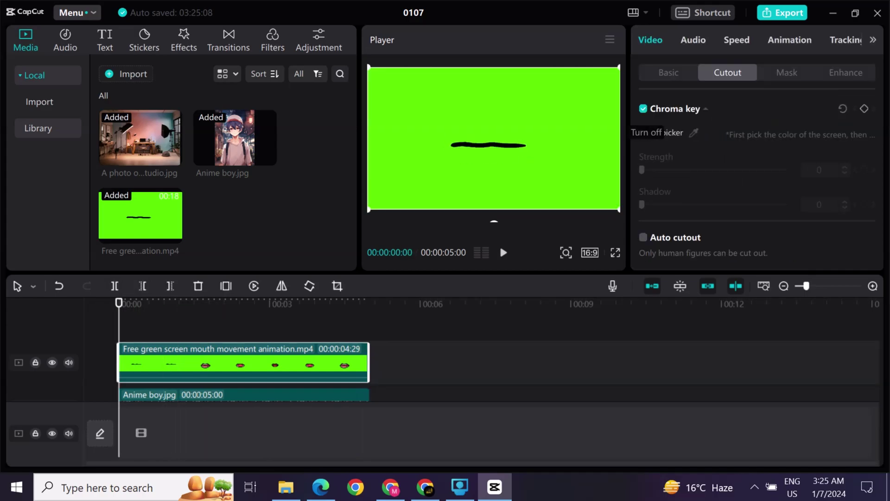
pyautogui.click(570, 113)
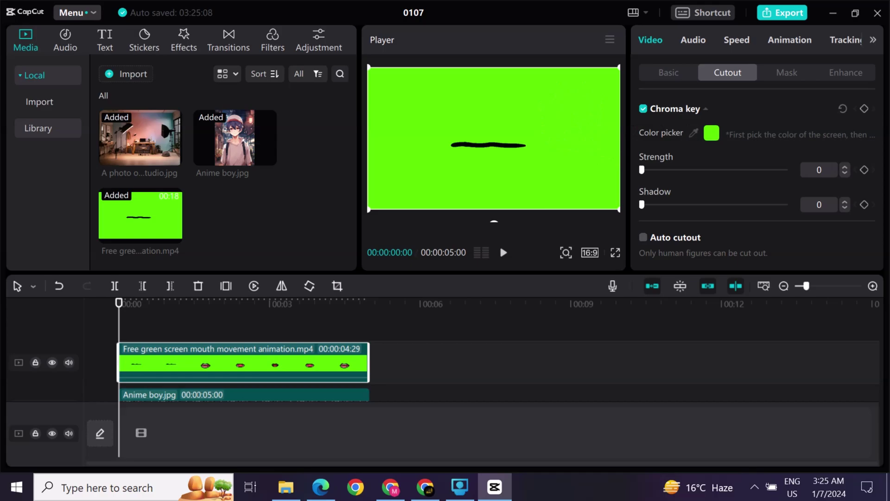
pyautogui.moveTo(642, 170); pyautogui.dragTo(785, 169)
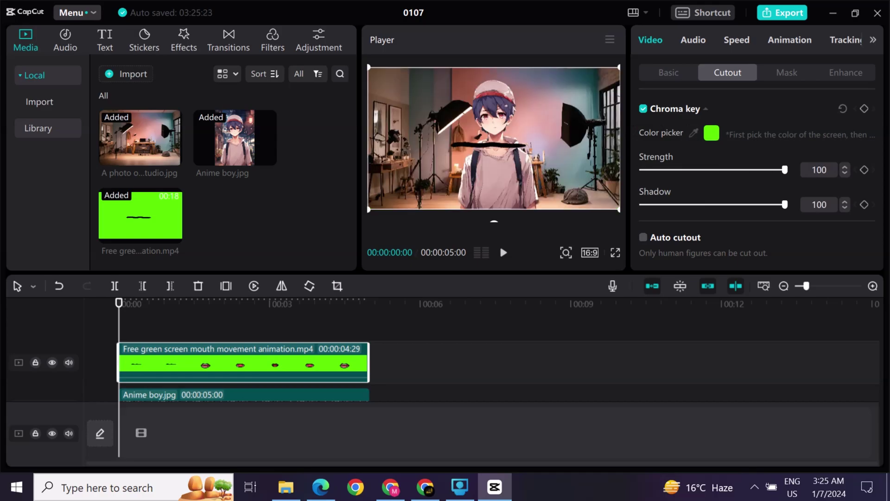
# - Shrink the keyed mouth animation to fit over the boy's mouth and preview the composite in full screen
pyautogui.moveTo(372, 212); pyautogui.dragTo(508, 165)
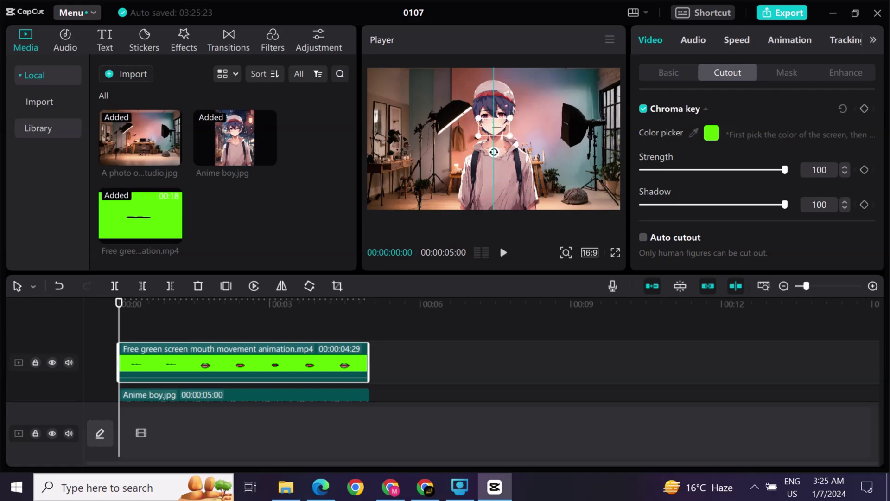
pyautogui.click(431, 179)
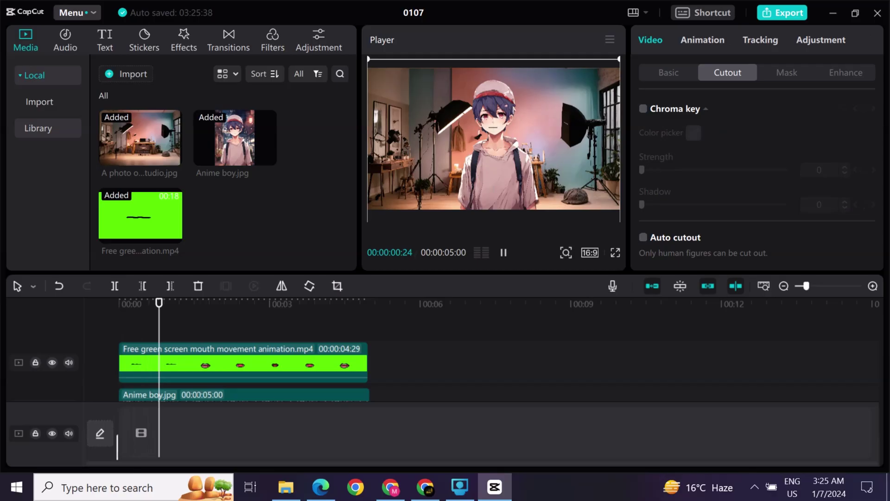
pyautogui.click(616, 252)
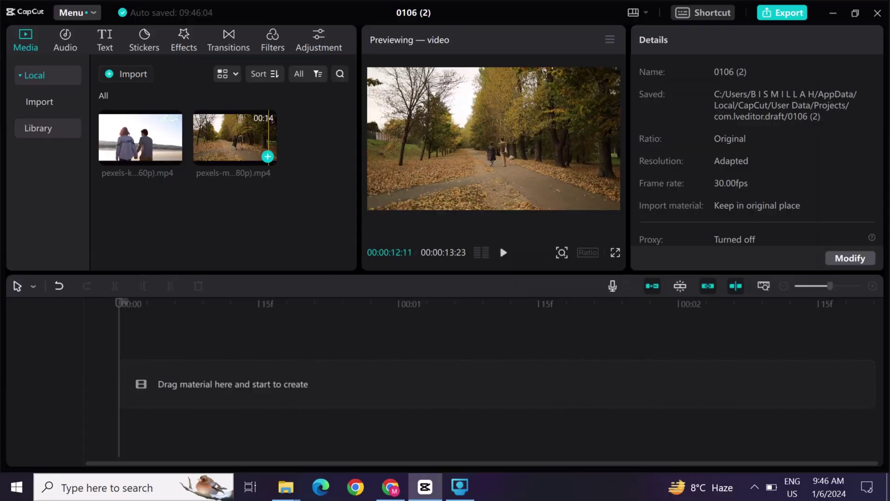
# - Add the autumn park clip to the timeline and apply a Horizontal mask rotated so its edge stands vertically at the frame's right border
pyautogui.click(267, 154)
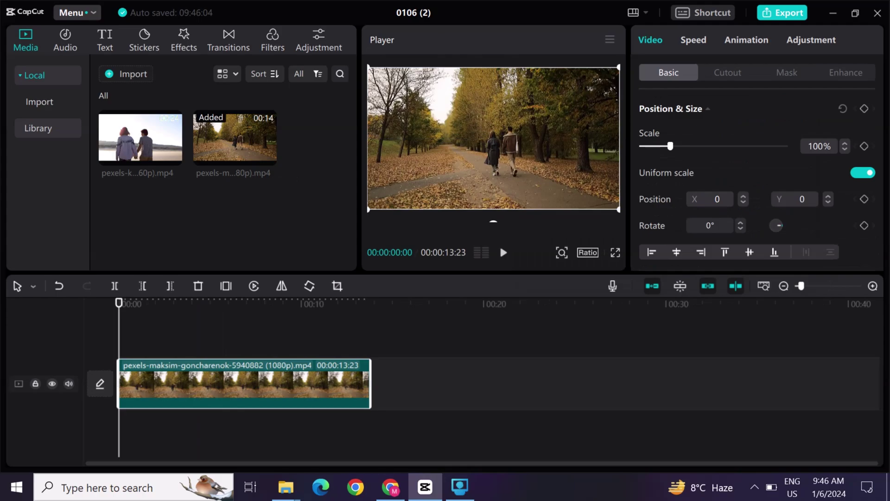
pyautogui.click(787, 73)
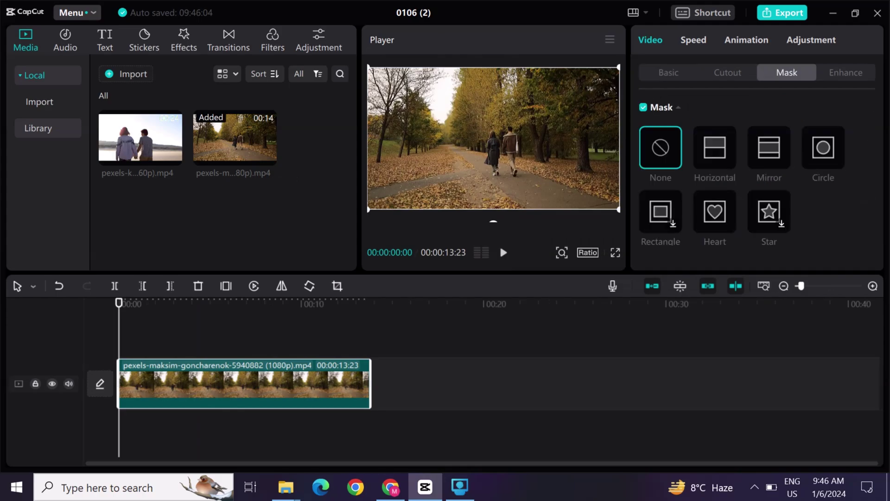
pyautogui.click(715, 147)
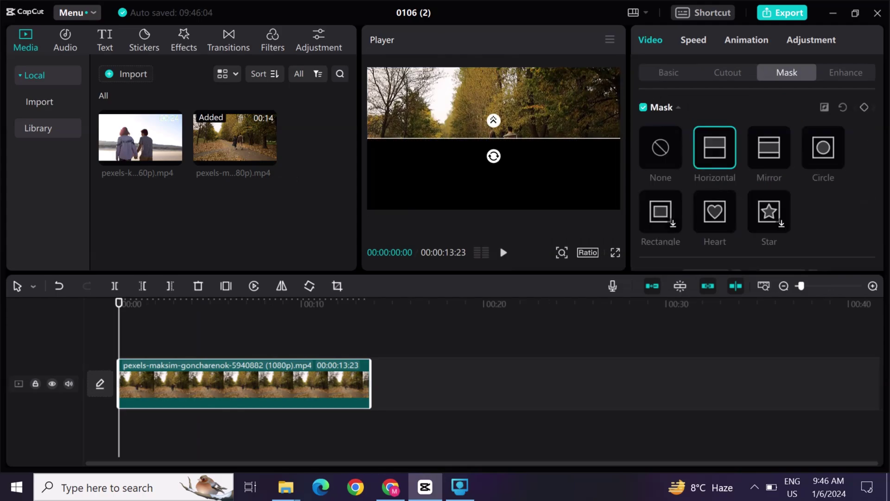
pyautogui.moveTo(493, 155); pyautogui.dragTo(620, 139)
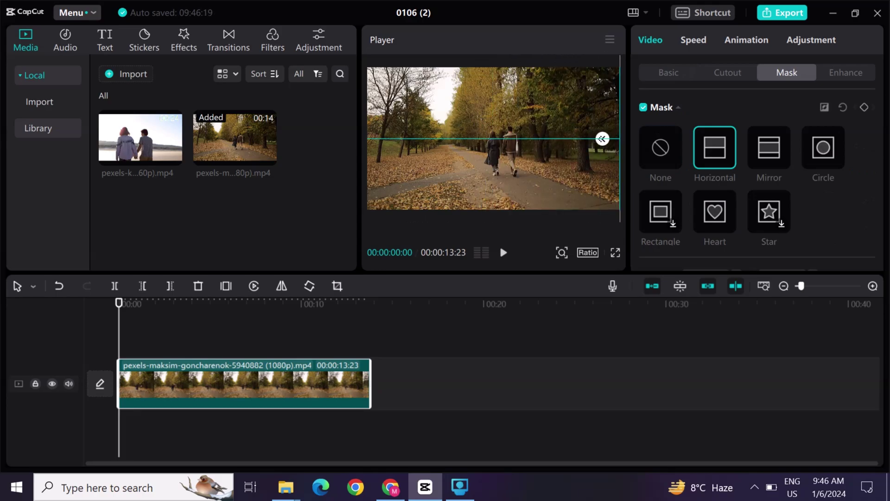
# - Start keyframing the park clip's mask near the clip's beginning, shifting its edge slightly inward from the frame's right border
pyautogui.moveTo(801, 286); pyautogui.dragTo(810, 286)
pyautogui.moveTo(119, 303); pyautogui.dragTo(123, 303)
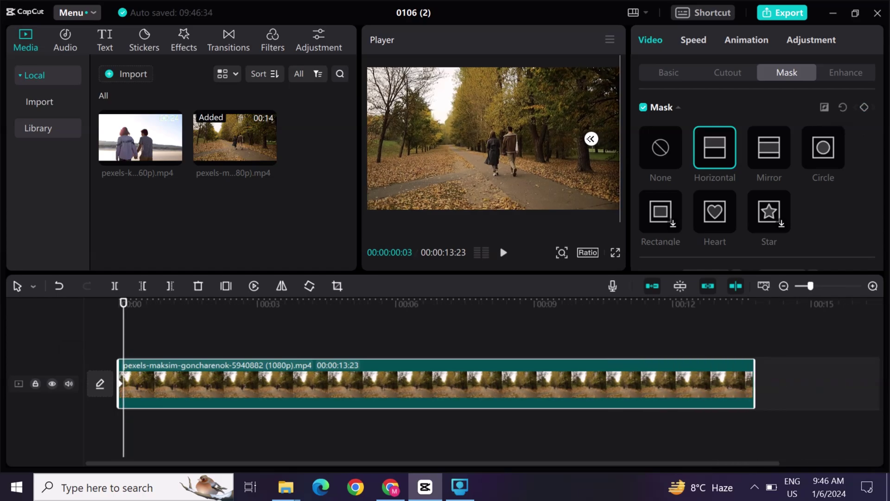
pyautogui.click(139, 331)
pyautogui.click(144, 384)
pyautogui.moveTo(620, 139); pyautogui.dragTo(611, 139)
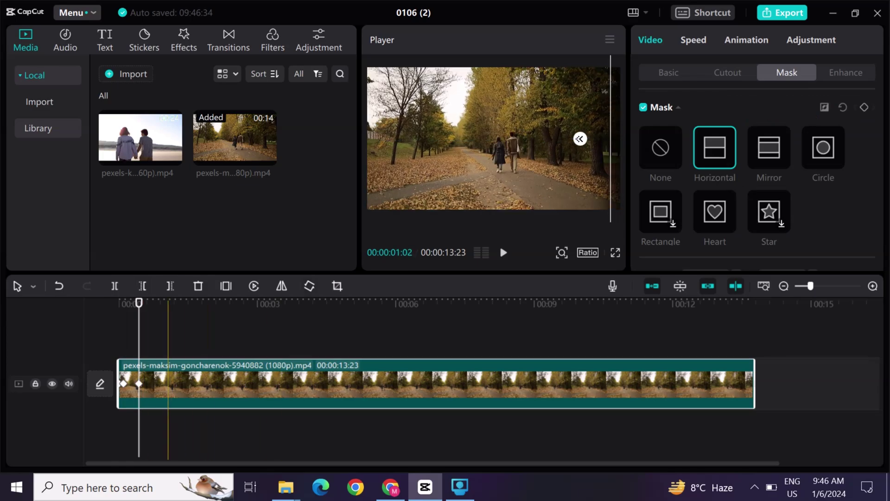
pyautogui.click(162, 331)
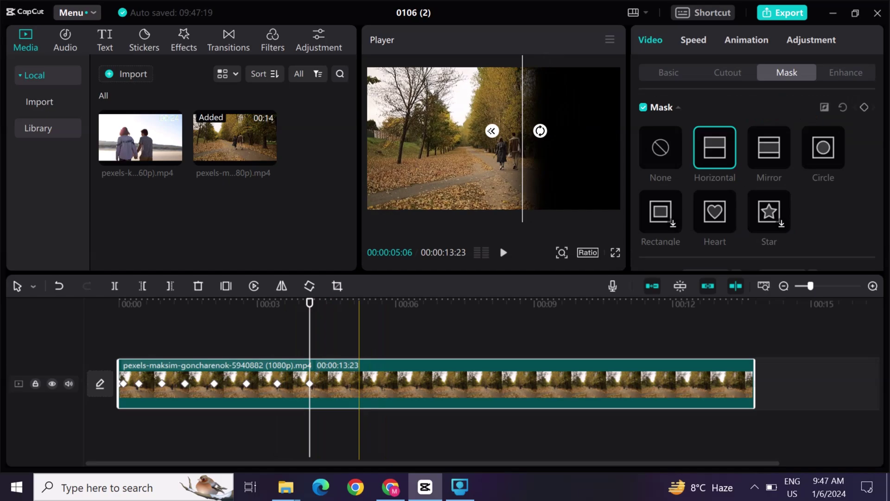
# - Continue the mask keyframes across the park clip, sweeping the edge to the frame's left border by about 00:00:13:21
pyautogui.click(374, 332)
pyautogui.moveTo(522, 139); pyautogui.dragTo(457, 140)
pyautogui.click(408, 332)
pyautogui.click(440, 332)
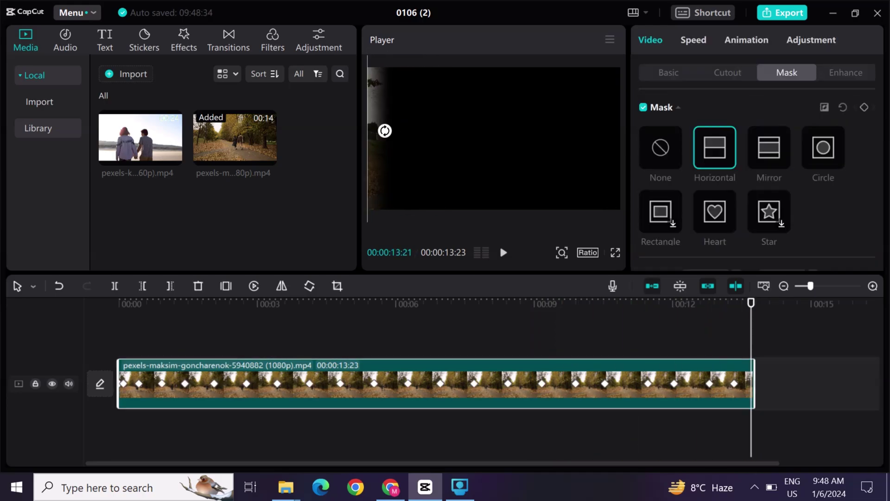
# - Add the beach couple clip to the timeline from the start and layer the masked park clip above it
pyautogui.click(244, 329)
pyautogui.moveTo(140, 138); pyautogui.dragTo(153, 347)
pyautogui.click(162, 411)
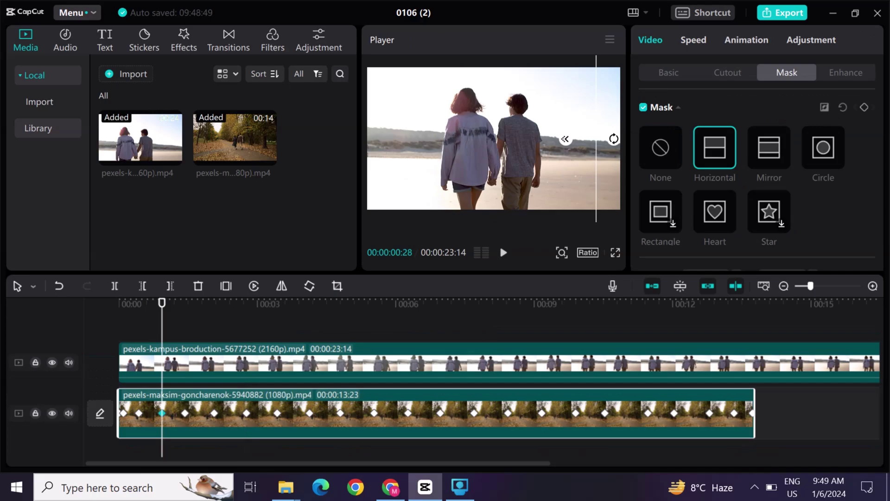
pyautogui.moveTo(161, 411); pyautogui.dragTo(163, 319)
# - Cut the beach clip at 00:00:13:21, near the end of the park clip, and delete the excess
pyautogui.click(757, 329)
pyautogui.scroll(-1, 751, 371)
pyautogui.click(751, 303)
pyautogui.click(788, 348)
pyautogui.press('Delete')
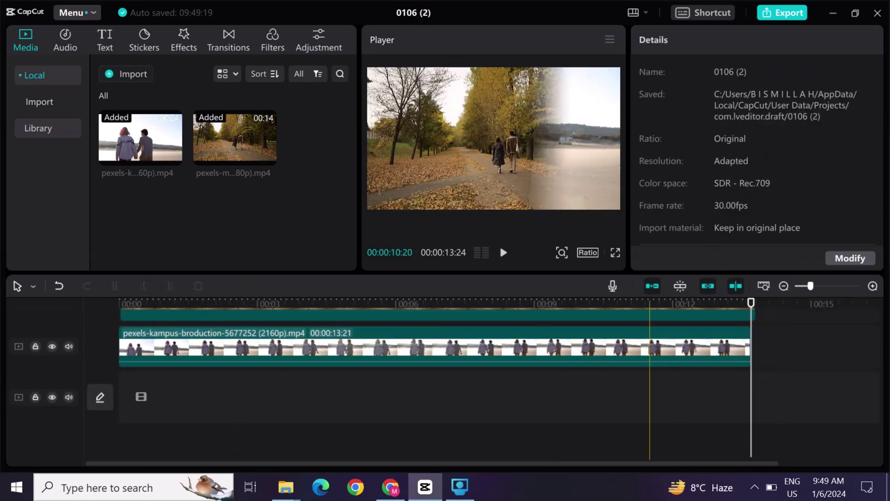
# - Trim the park clip's leftover end to match the beach clip and play back the mask transition
pyautogui.scroll(1, 650, 362)
pyautogui.click(750, 334)
pyautogui.press('Delete')
pyautogui.click(748, 334)
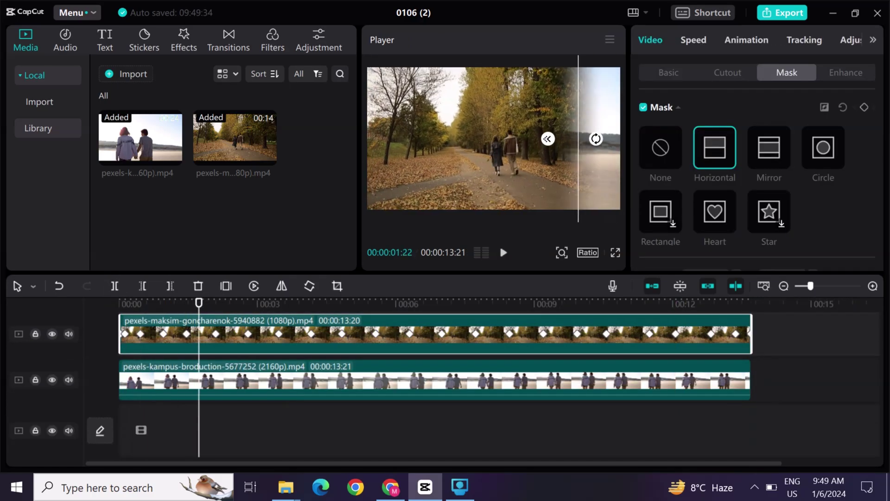
pyautogui.press('space')
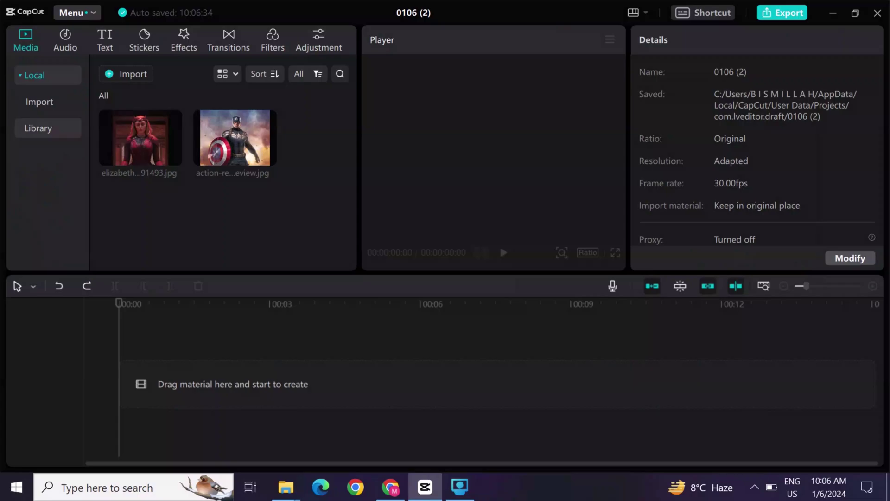
# - Add the Captain America image with a position keyframe at its start, enlarge and lower it at 00:00:04:18, and play the movement
pyautogui.click(268, 157)
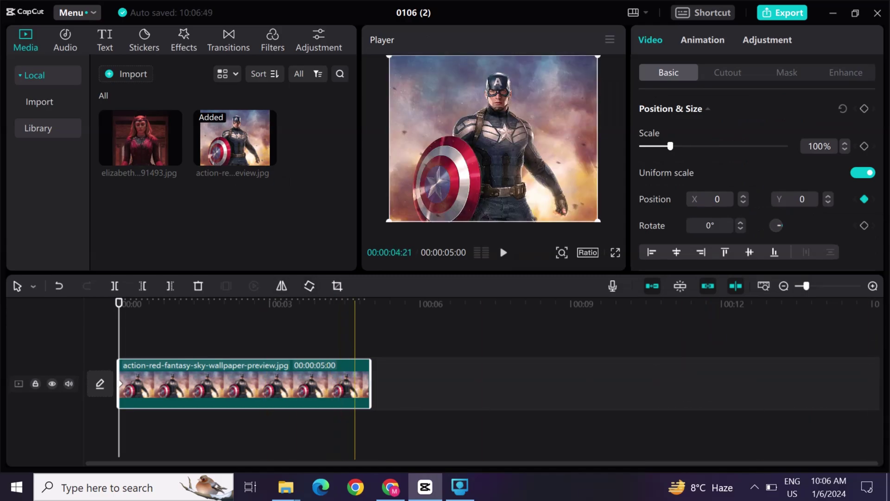
pyautogui.click(350, 332)
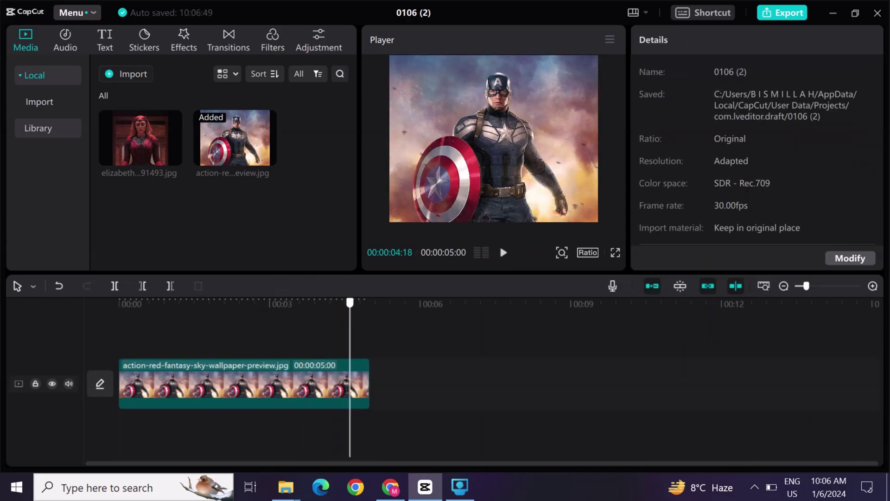
pyautogui.click(350, 385)
pyautogui.moveTo(388, 221); pyautogui.dragTo(310, 285)
pyautogui.moveTo(494, 139); pyautogui.dragTo(493, 183)
pyautogui.click(121, 332)
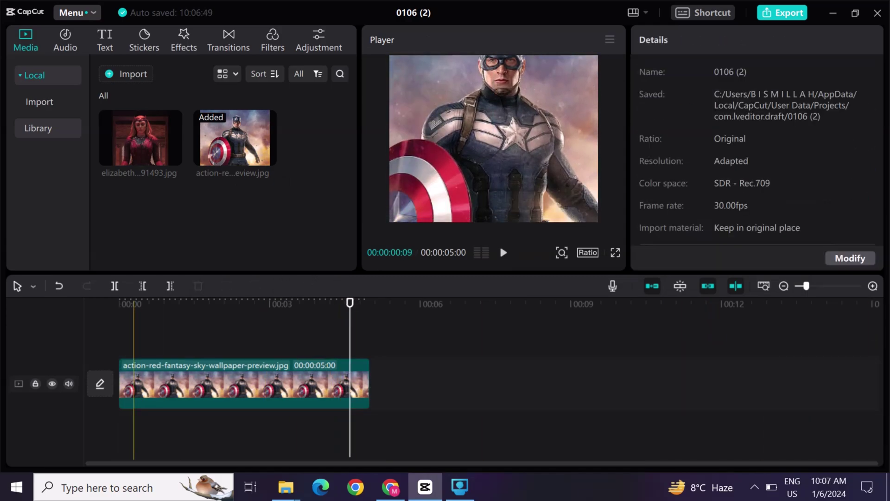
pyautogui.press('space')
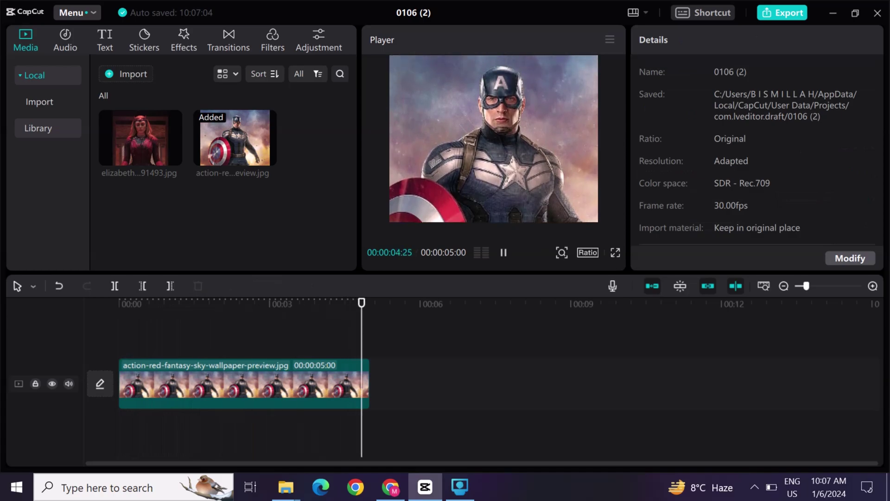
# - Place the Wanda image on an upper track beyond the first clip, scaled to 47% in the frame's upper-left corner (X -1198, Y 818)
pyautogui.moveTo(241, 303); pyautogui.dragTo(261, 302)
pyautogui.moveTo(140, 137); pyautogui.dragTo(560, 320)
pyautogui.moveTo(579, 221); pyautogui.dragTo(542, 187)
pyautogui.moveTo(496, 143); pyautogui.dragTo(478, 144)
pyautogui.moveTo(443, 111); pyautogui.dragTo(433, 101)
# - Keyframe the Wanda image's position at 00:00:09:00, move it to X 1198, Y -818 at 00:00:12:07, and play the animation
pyautogui.click(571, 325)
pyautogui.click(577, 363)
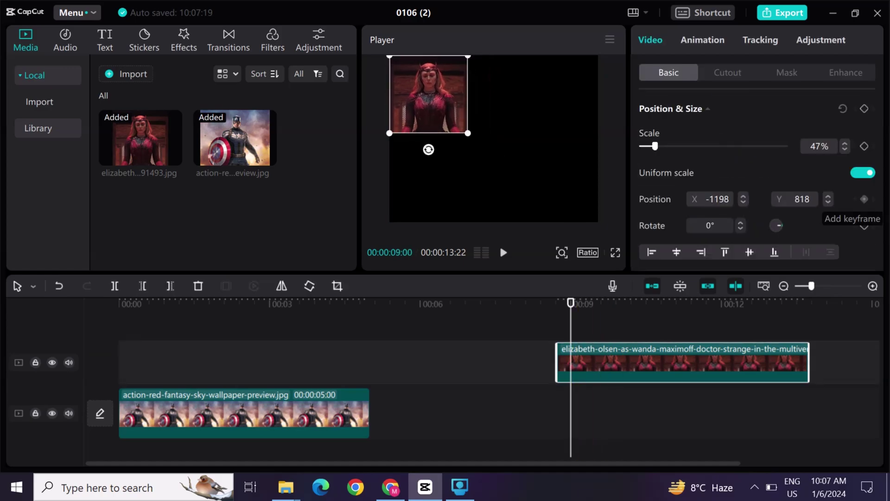
pyautogui.click(864, 199)
pyautogui.moveTo(749, 304); pyautogui.dragTo(734, 303)
pyautogui.click(734, 363)
pyautogui.moveTo(432, 99); pyautogui.dragTo(562, 188)
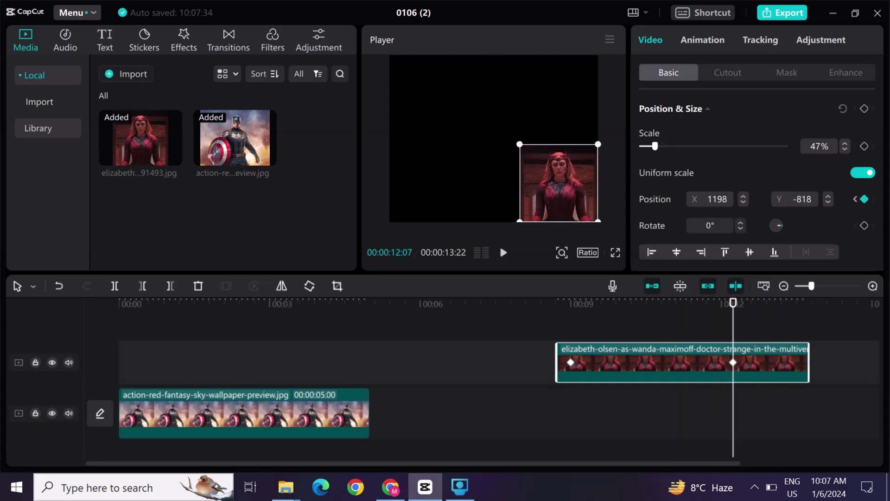
pyautogui.click(548, 325)
pyautogui.press('space')
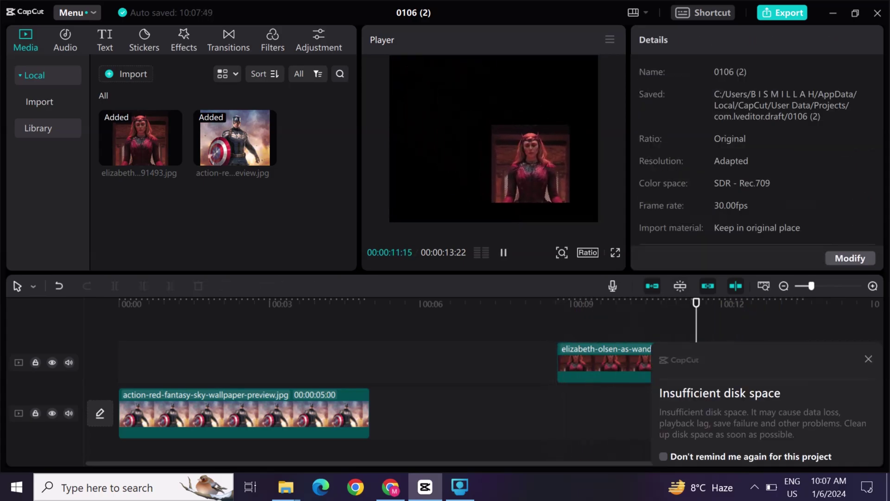